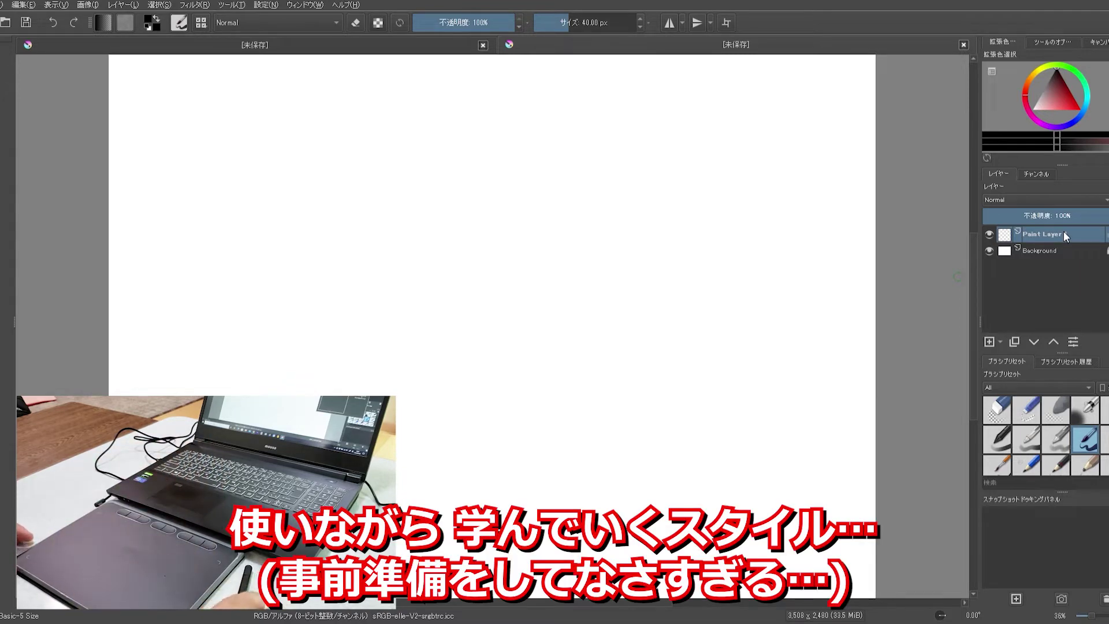
Paint a test dot on the blank paint layer and remove it with the Eraser Circle brush.
{"action": "left_click", "coordinate": [638, 279]}
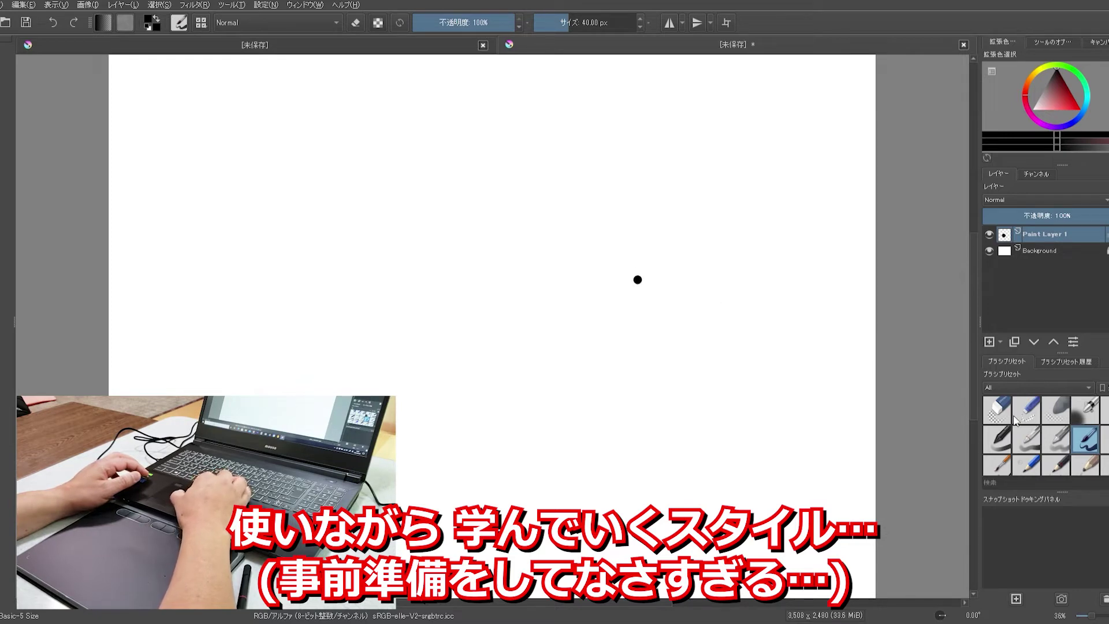
{"action": "left_click", "coordinate": [1008, 413]}
{"action": "left_click", "coordinate": [637, 279]}
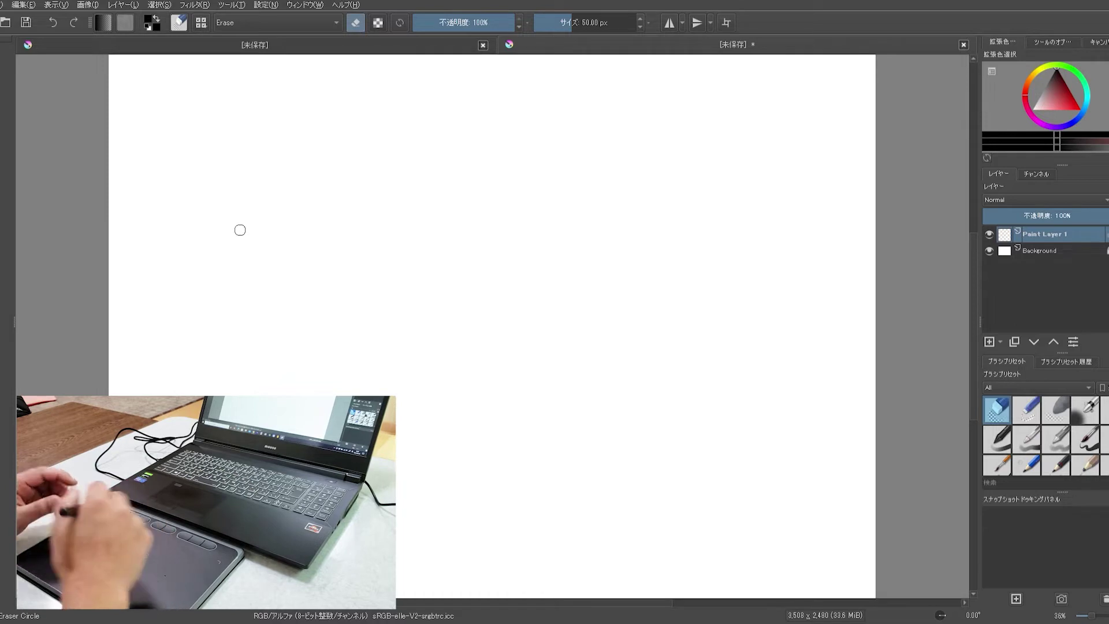
Draw a thick hook-shaped test stroke in the canvas's upper area with the Basic-1 brush at 40 px.
{"action": "key", "text": "slash"}
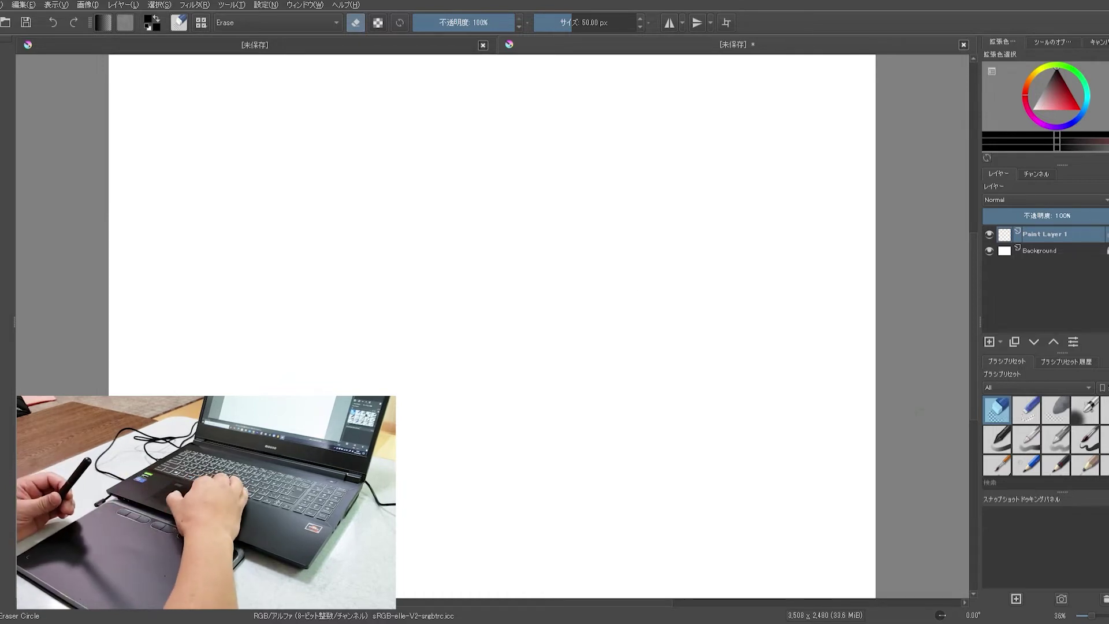
{"action": "mouse_move", "coordinate": [263, 163]}
{"action": "left_mouse_down"}
{"action": "mouse_move", "coordinate": [337, 99]}
{"action": "mouse_move", "coordinate": [307, 219]}
{"action": "mouse_move", "coordinate": [282, 254]}
{"action": "left_mouse_up"}
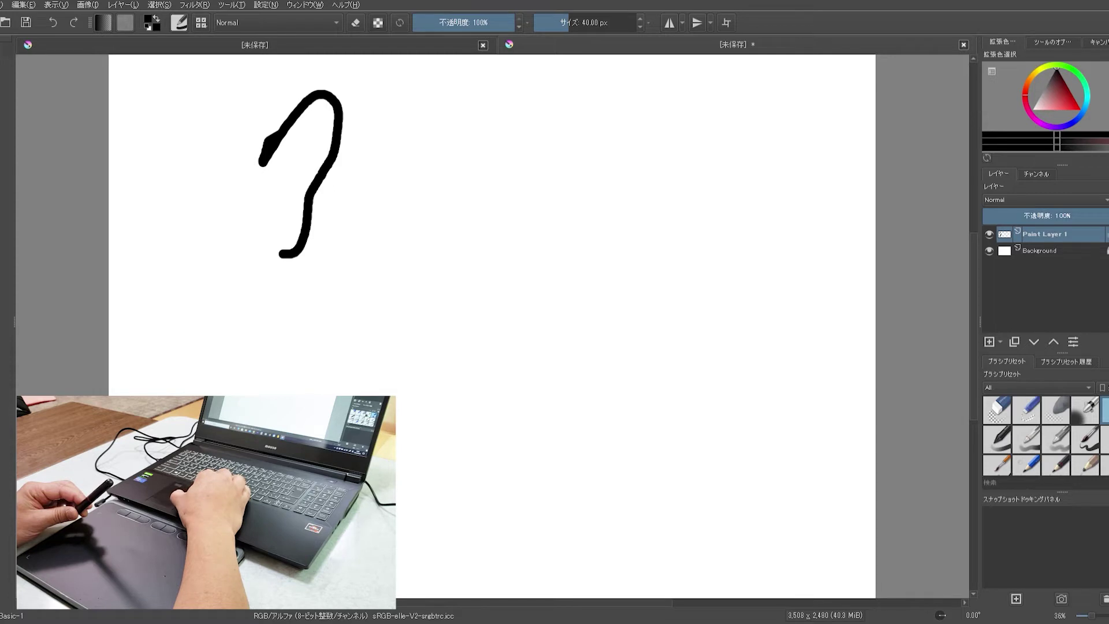
Try the Pencil-4 Soft brush at 16 px with a long wavy line and a small loop beneath it.
{"action": "left_click", "coordinate": [1105, 465]}
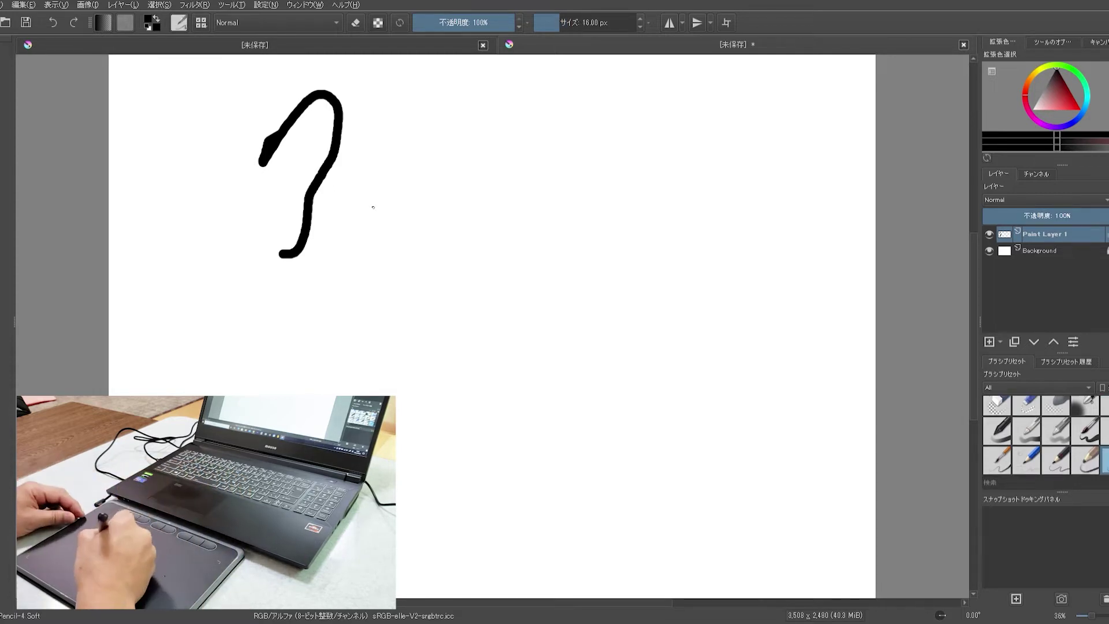
{"action": "mouse_move", "coordinate": [332, 283]}
{"action": "left_mouse_down"}
{"action": "mouse_move", "coordinate": [409, 224]}
{"action": "mouse_move", "coordinate": [460, 337]}
{"action": "left_mouse_up"}
{"action": "mouse_move", "coordinate": [445, 373]}
{"action": "left_mouse_down"}
{"action": "mouse_move", "coordinate": [462, 411]}
{"action": "mouse_move", "coordinate": [451, 388]}
{"action": "left_mouse_up"}
Handwrite a short self-introduction with a surname in hiragana beside the scribbles and underline it.
{"action": "left_click_drag", "start_coordinate": [537, 200], "coordinate": [555, 229]}
{"action": "left_click_drag", "start_coordinate": [552, 221], "coordinate": [576, 232]}
{"action": "mouse_move", "coordinate": [581, 211]}
{"action": "left_mouse_down"}
{"action": "mouse_move", "coordinate": [597, 227]}
{"action": "mouse_move", "coordinate": [633, 210]}
{"action": "left_mouse_up"}
{"action": "left_click_drag", "start_coordinate": [628, 204], "coordinate": [635, 229]}
{"action": "mouse_move", "coordinate": [640, 210]}
{"action": "left_mouse_down"}
{"action": "mouse_move", "coordinate": [652, 219]}
{"action": "mouse_move", "coordinate": [640, 209]}
{"action": "left_mouse_up"}
{"action": "left_click_drag", "start_coordinate": [655, 204], "coordinate": [670, 234]}
{"action": "mouse_move", "coordinate": [648, 228]}
{"action": "left_mouse_down"}
{"action": "mouse_move", "coordinate": [687, 199]}
{"action": "mouse_move", "coordinate": [719, 205]}
{"action": "left_mouse_up"}
{"action": "left_click_drag", "start_coordinate": [710, 207], "coordinate": [715, 236]}
{"action": "left_click_drag", "start_coordinate": [736, 215], "coordinate": [754, 210]}
{"action": "left_click_drag", "start_coordinate": [746, 204], "coordinate": [743, 242]}
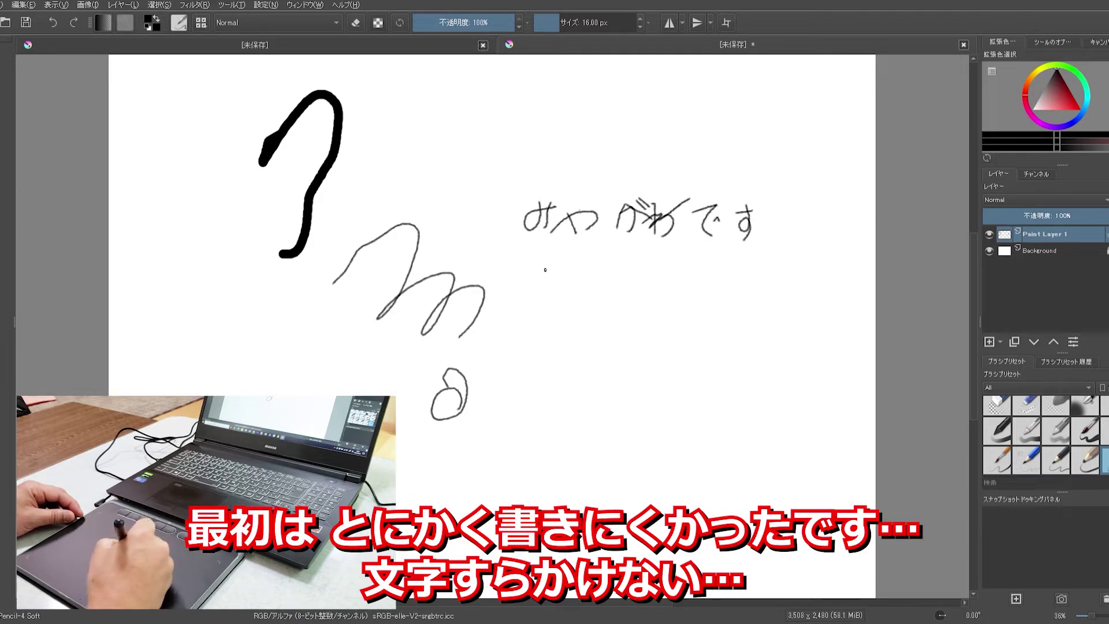
{"action": "left_click_drag", "start_coordinate": [557, 250], "coordinate": [730, 228]}
Draw a large oval below the handwriting and a small cartoon face with round eyes and an open mouth beneath the thick hook.
{"action": "left_click_drag", "start_coordinate": [560, 287], "coordinate": [548, 315]}
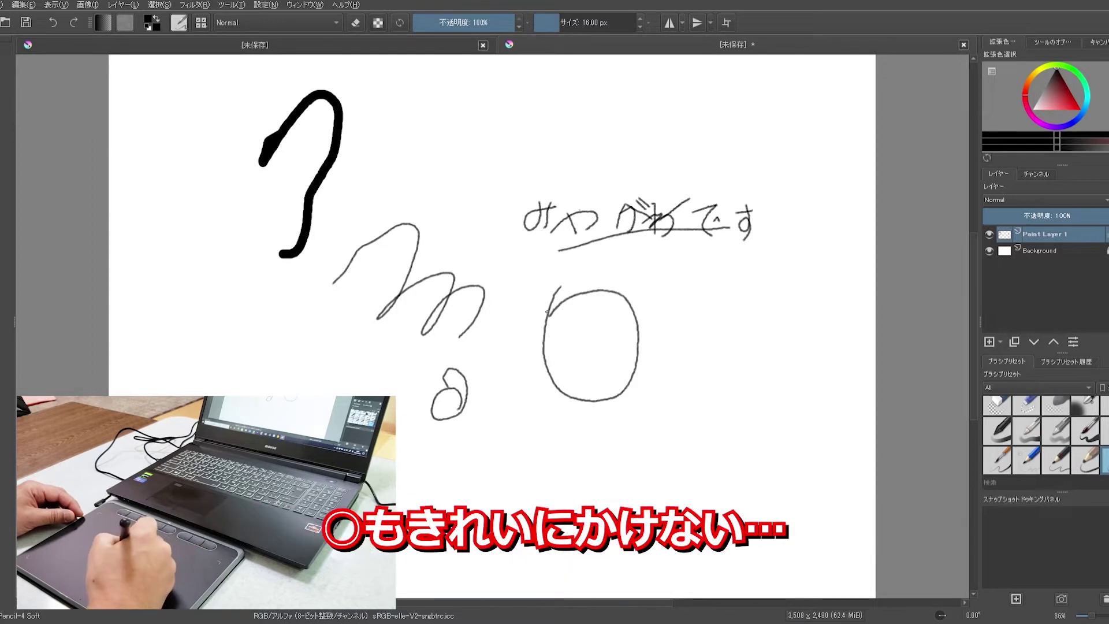
{"action": "mouse_move", "coordinate": [202, 239]}
{"action": "left_mouse_down"}
{"action": "mouse_move", "coordinate": [181, 283]}
{"action": "mouse_move", "coordinate": [234, 297]}
{"action": "left_mouse_up"}
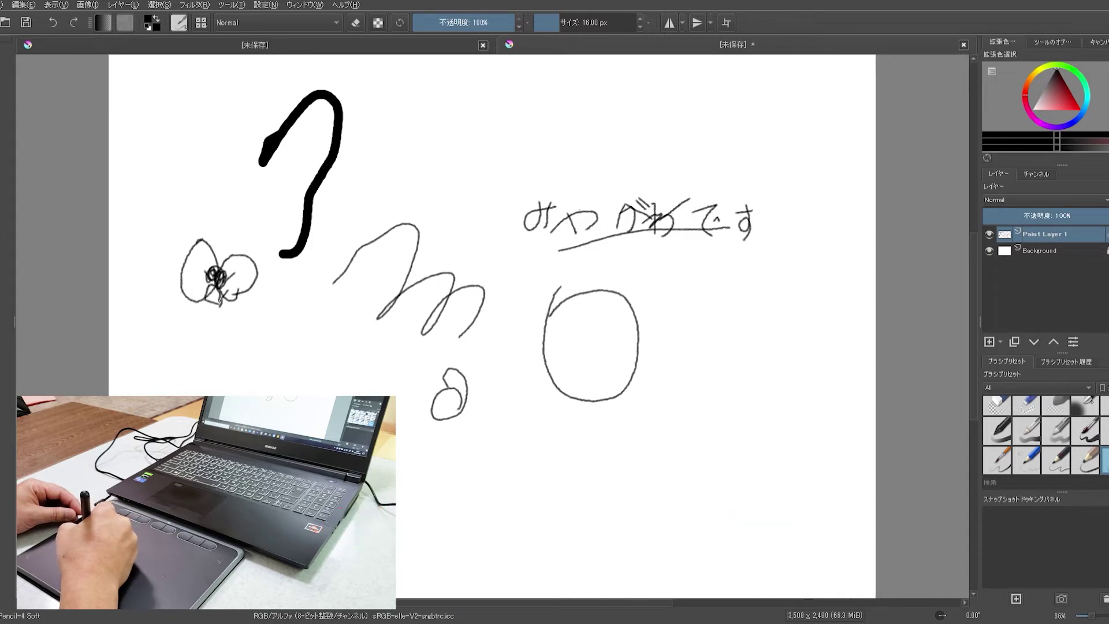
{"action": "left_click_drag", "start_coordinate": [213, 309], "coordinate": [215, 340]}
{"action": "left_click_drag", "start_coordinate": [184, 318], "coordinate": [199, 341]}
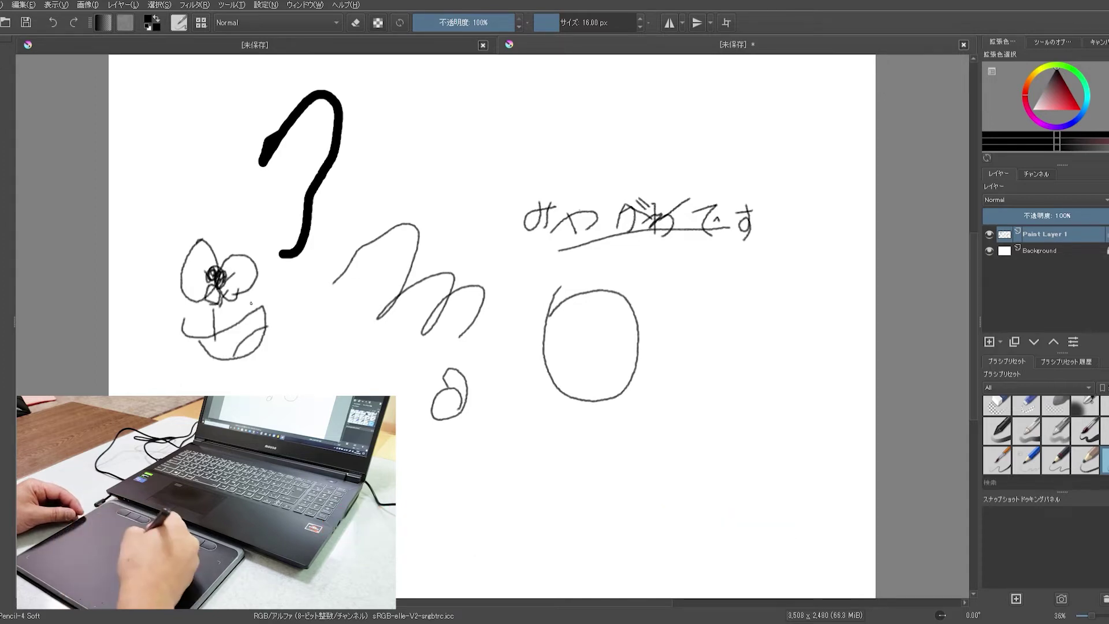
Scribble practice curves, loops and small squiggles above, over and below the handwriting with the pencil.
{"action": "left_click_drag", "start_coordinate": [429, 191], "coordinate": [498, 145]}
{"action": "left_click_drag", "start_coordinate": [479, 164], "coordinate": [504, 149]}
{"action": "left_click_drag", "start_coordinate": [523, 164], "coordinate": [563, 137]}
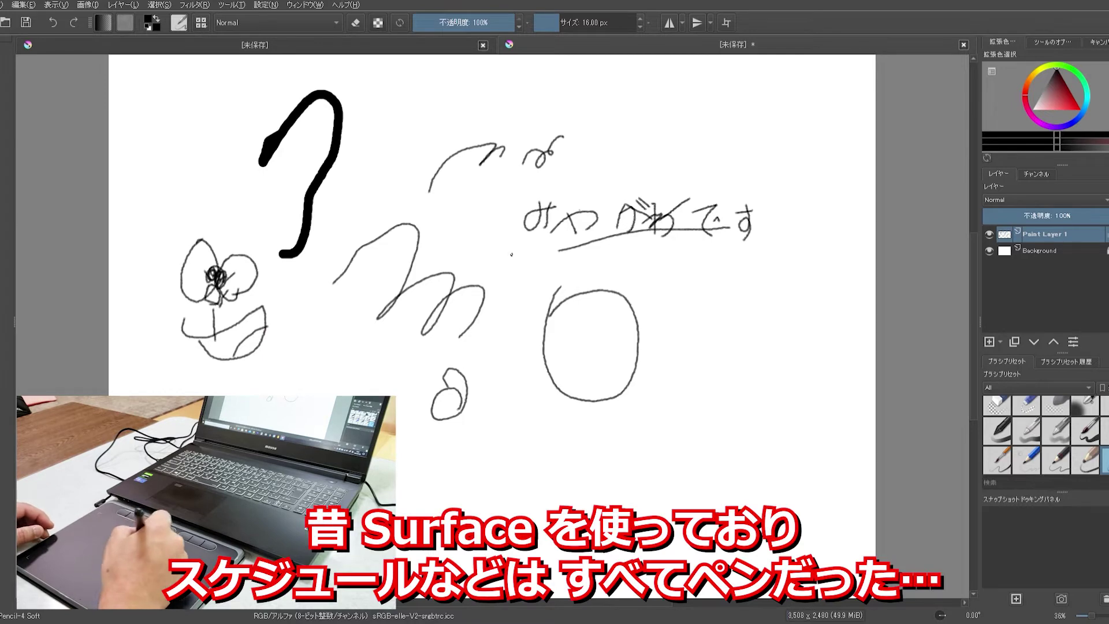
{"action": "mouse_move", "coordinate": [612, 161]}
{"action": "left_mouse_down"}
{"action": "mouse_move", "coordinate": [686, 134]}
{"action": "mouse_move", "coordinate": [666, 184]}
{"action": "mouse_move", "coordinate": [715, 165]}
{"action": "mouse_move", "coordinate": [675, 190]}
{"action": "mouse_move", "coordinate": [726, 196]}
{"action": "mouse_move", "coordinate": [708, 318]}
{"action": "left_mouse_up"}
{"action": "mouse_move", "coordinate": [619, 382]}
{"action": "left_mouse_down"}
{"action": "mouse_move", "coordinate": [699, 373]}
{"action": "mouse_move", "coordinate": [764, 439]}
{"action": "mouse_move", "coordinate": [728, 505]}
{"action": "mouse_move", "coordinate": [680, 463]}
{"action": "mouse_move", "coordinate": [645, 458]}
{"action": "mouse_move", "coordinate": [602, 480]}
{"action": "mouse_move", "coordinate": [588, 508]}
{"action": "left_mouse_up"}
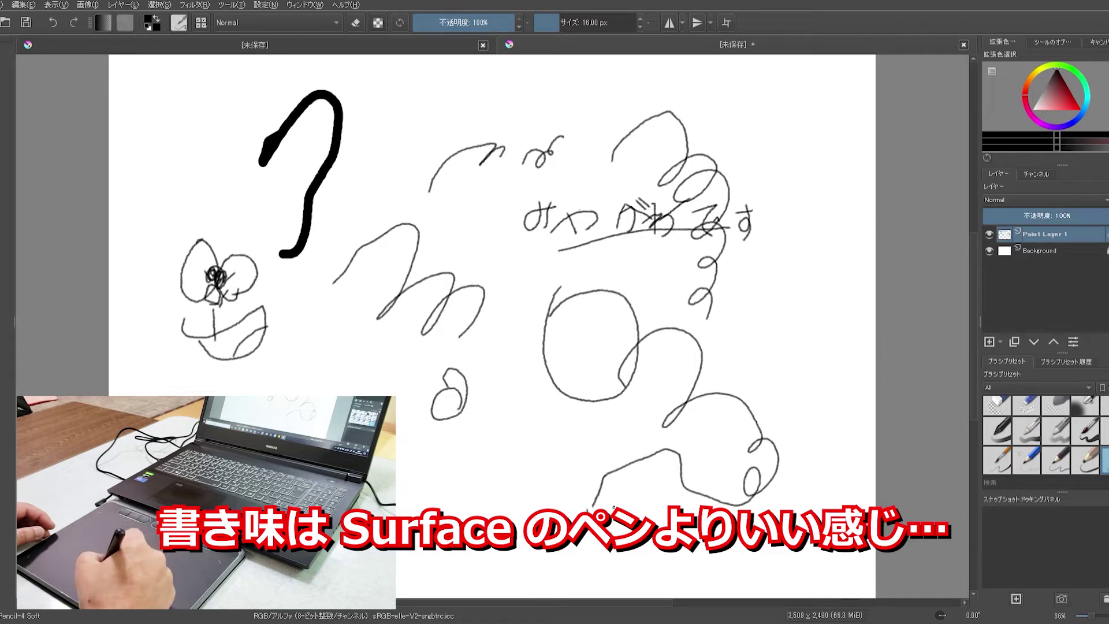
{"action": "left_click_drag", "start_coordinate": [552, 317], "coordinate": [592, 346]}
{"action": "left_click_drag", "start_coordinate": [569, 369], "coordinate": [552, 398]}
{"action": "left_click_drag", "start_coordinate": [526, 390], "coordinate": [529, 428]}
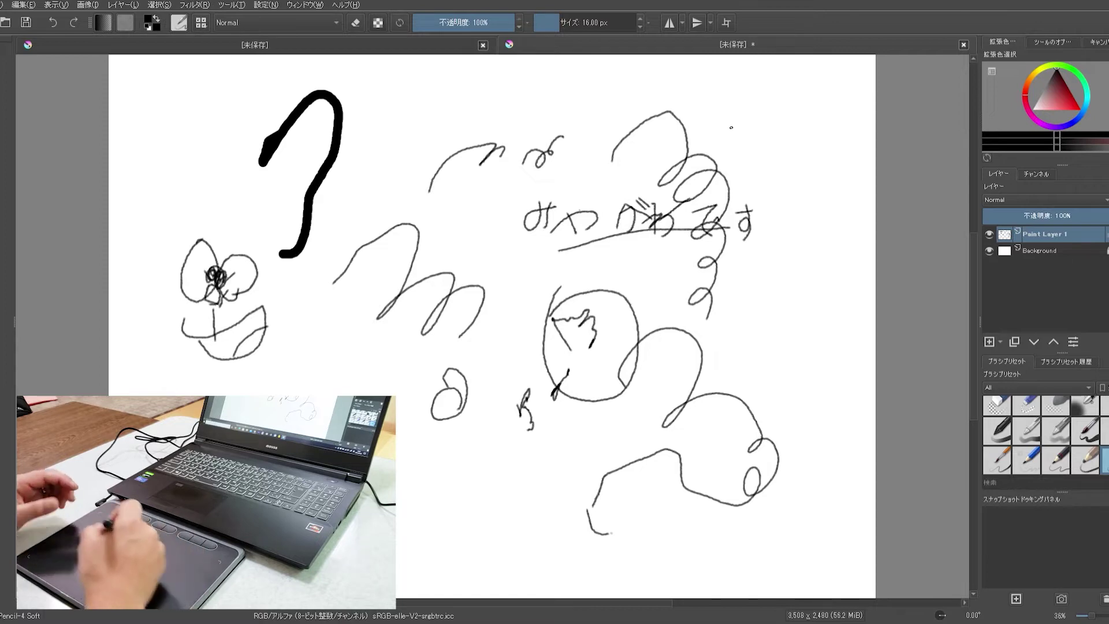
Wipe the test drawings off the paint layer with Eraser Circle, enlarging it to 598.58 px.
{"action": "key", "text": "e"}
{"action": "mouse_move", "coordinate": [430, 188]}
{"action": "left_mouse_down"}
{"action": "mouse_move", "coordinate": [491, 152]}
{"action": "mouse_move", "coordinate": [548, 140]}
{"action": "mouse_move", "coordinate": [476, 145]}
{"action": "mouse_move", "coordinate": [555, 193]}
{"action": "left_mouse_up"}
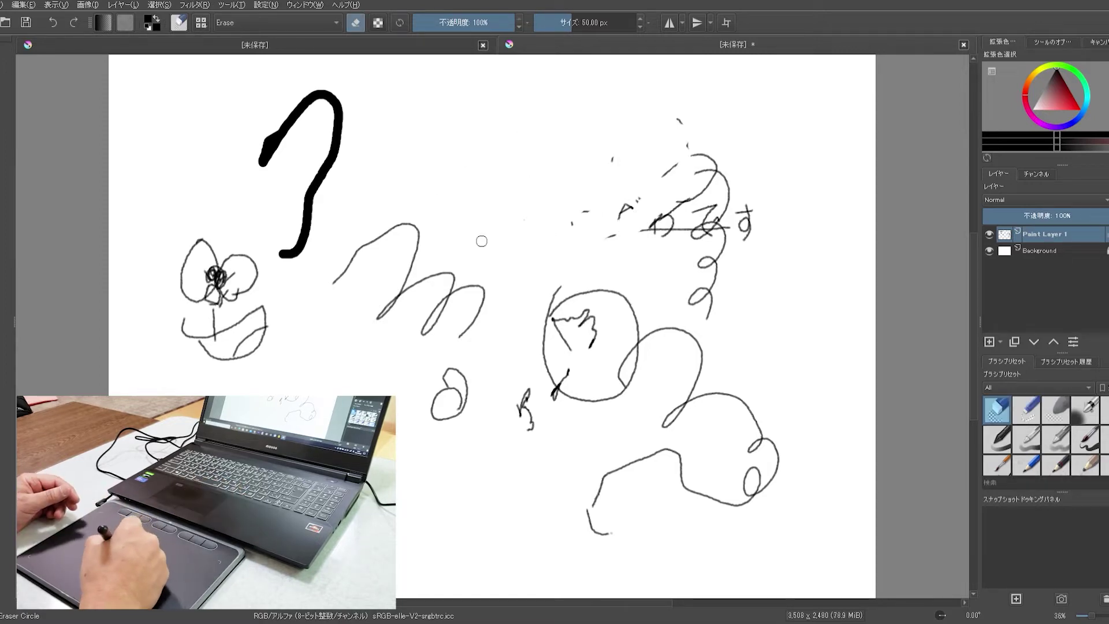
{"action": "mouse_move", "coordinate": [417, 267]}
{"action": "left_mouse_down"}
{"action": "mouse_move", "coordinate": [428, 223]}
{"action": "mouse_move", "coordinate": [393, 297]}
{"action": "left_mouse_up"}
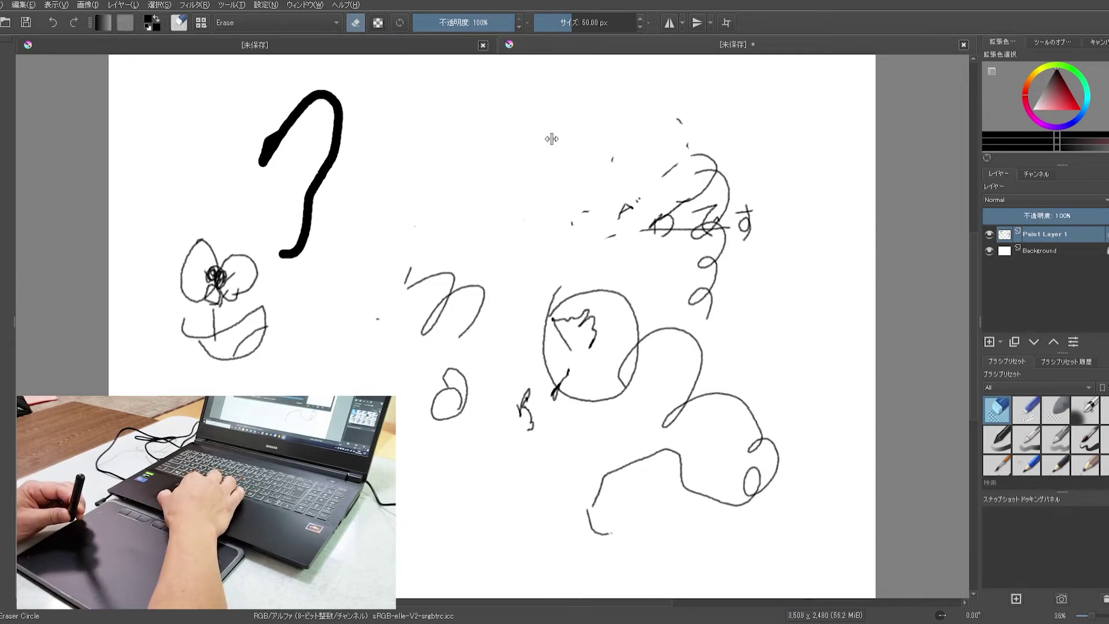
{"action": "left_click_drag", "start_coordinate": [574, 136], "coordinate": [637, 139]}
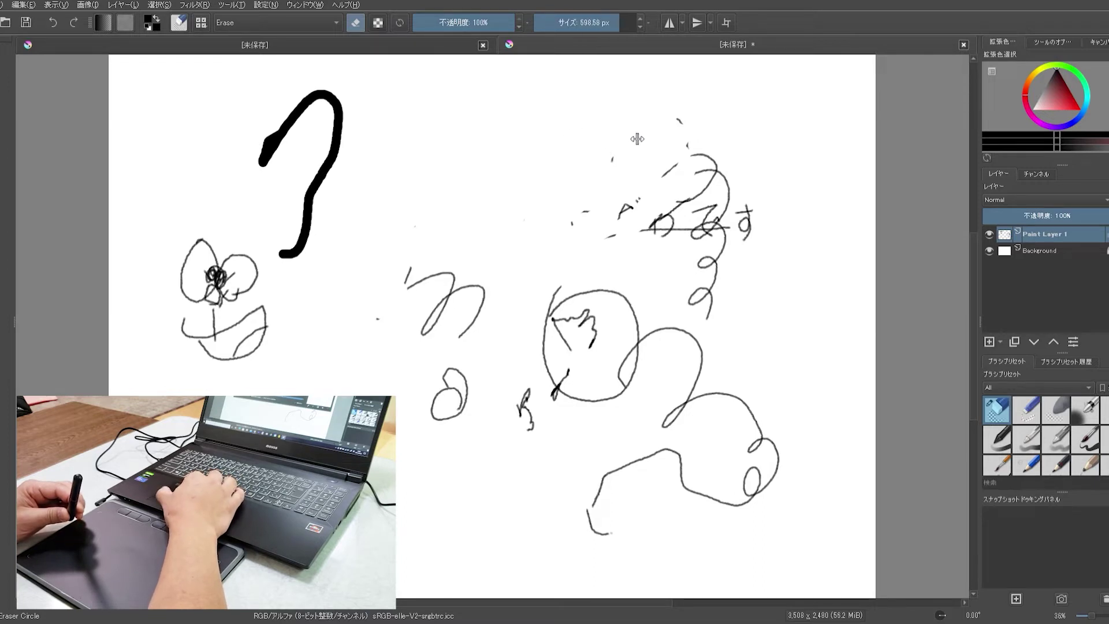
{"action": "mouse_move", "coordinate": [283, 344]}
{"action": "left_mouse_down"}
{"action": "mouse_move", "coordinate": [268, 307]}
{"action": "mouse_move", "coordinate": [238, 318]}
{"action": "mouse_move", "coordinate": [224, 284]}
{"action": "mouse_move", "coordinate": [305, 135]}
{"action": "mouse_move", "coordinate": [373, 127]}
{"action": "mouse_move", "coordinate": [406, 213]}
{"action": "mouse_move", "coordinate": [581, 277]}
{"action": "mouse_move", "coordinate": [692, 183]}
{"action": "mouse_move", "coordinate": [708, 264]}
{"action": "mouse_move", "coordinate": [658, 333]}
{"action": "mouse_move", "coordinate": [591, 365]}
{"action": "mouse_move", "coordinate": [559, 405]}
{"action": "mouse_move", "coordinate": [572, 424]}
{"action": "mouse_move", "coordinate": [684, 387]}
{"action": "mouse_move", "coordinate": [774, 407]}
{"action": "mouse_move", "coordinate": [747, 486]}
{"action": "mouse_move", "coordinate": [663, 475]}
{"action": "mouse_move", "coordinate": [678, 423]}
{"action": "mouse_move", "coordinate": [596, 509]}
{"action": "mouse_move", "coordinate": [675, 410]}
{"action": "left_mouse_up"}
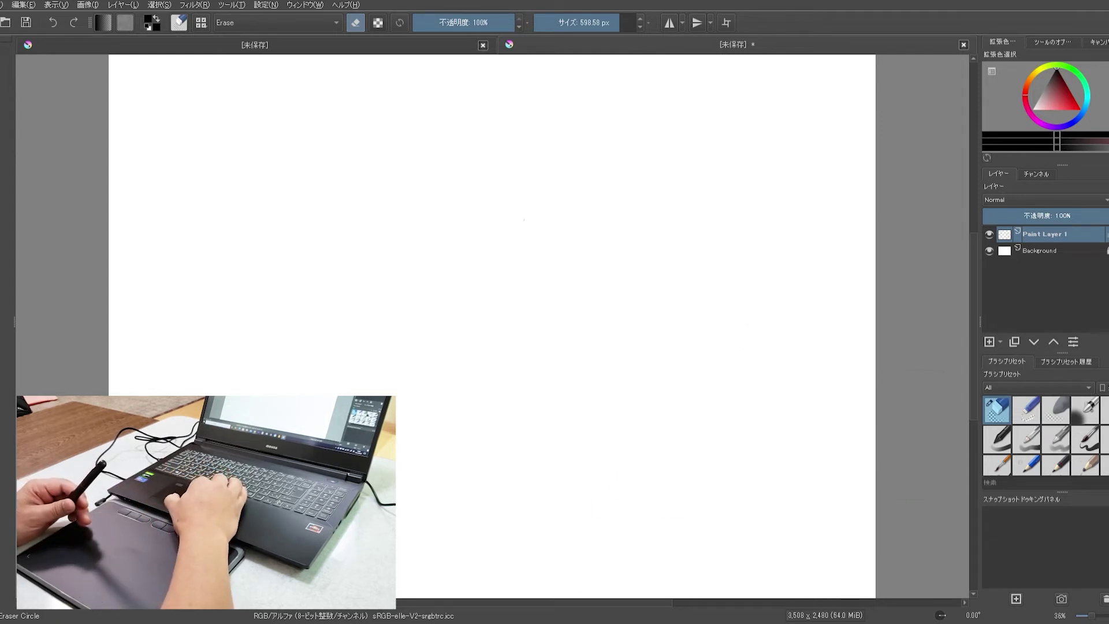
Draw two small adjoining oval eyes with Pencil-4 Soft and trim the stray line end using Eraser Small.
{"action": "key", "text": "e"}
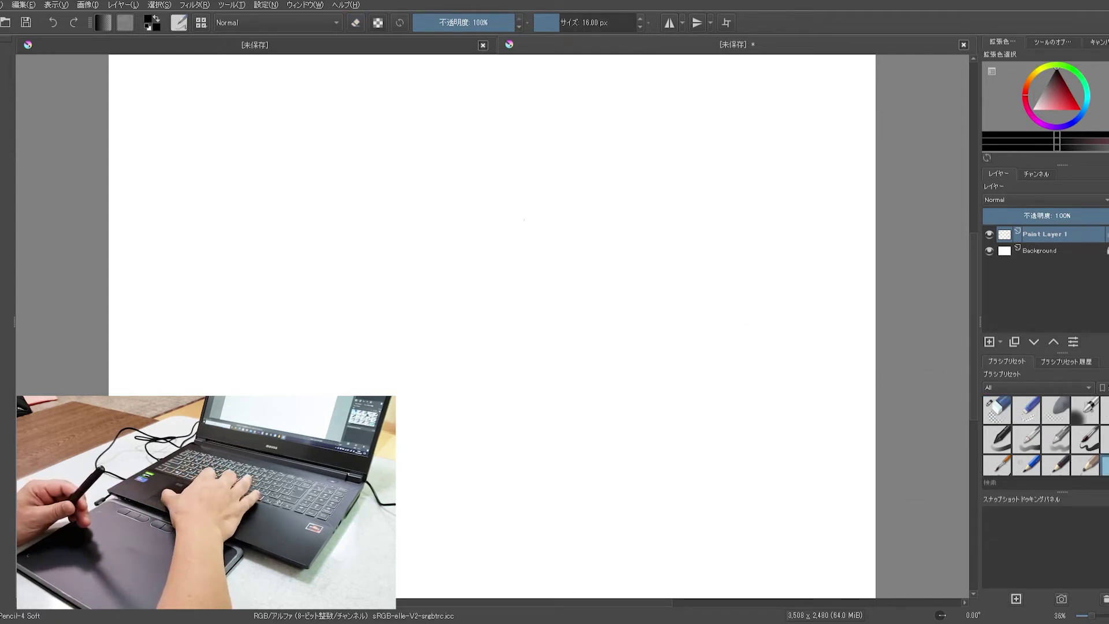
{"action": "mouse_move", "coordinate": [341, 180]}
{"action": "left_mouse_down"}
{"action": "mouse_move", "coordinate": [384, 195]}
{"action": "mouse_move", "coordinate": [342, 181]}
{"action": "left_mouse_up"}
{"action": "mouse_move", "coordinate": [426, 200]}
{"action": "left_mouse_down"}
{"action": "mouse_move", "coordinate": [404, 219]}
{"action": "mouse_move", "coordinate": [456, 234]}
{"action": "left_mouse_up"}
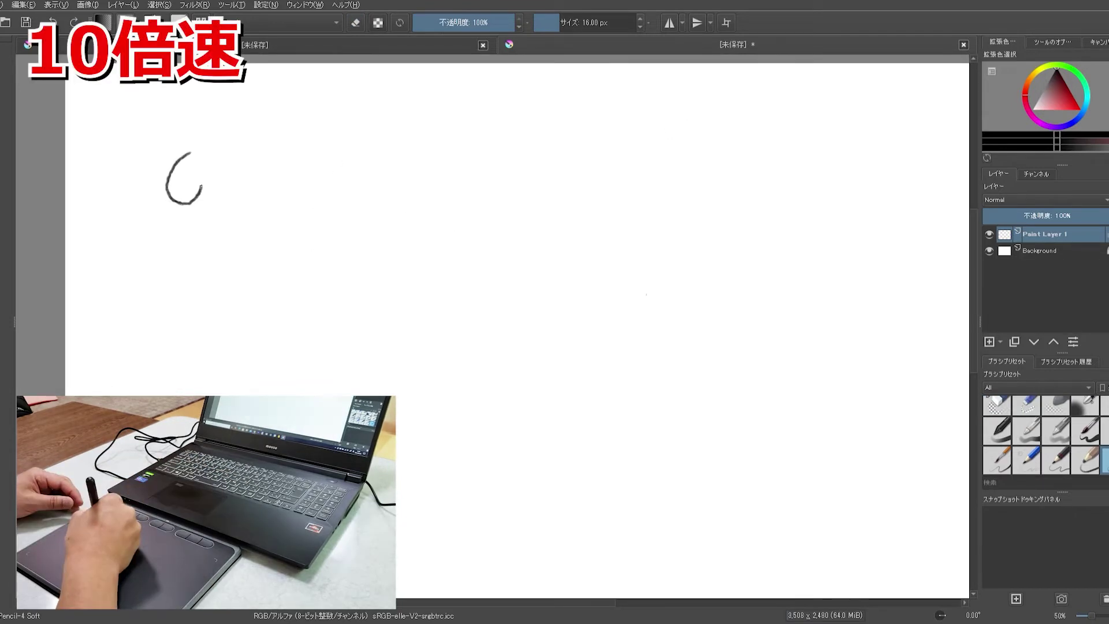
{"action": "left_click_drag", "start_coordinate": [191, 157], "coordinate": [202, 197]}
{"action": "left_click_drag", "start_coordinate": [230, 166], "coordinate": [235, 193]}
{"action": "right_click", "coordinate": [210, 186]}
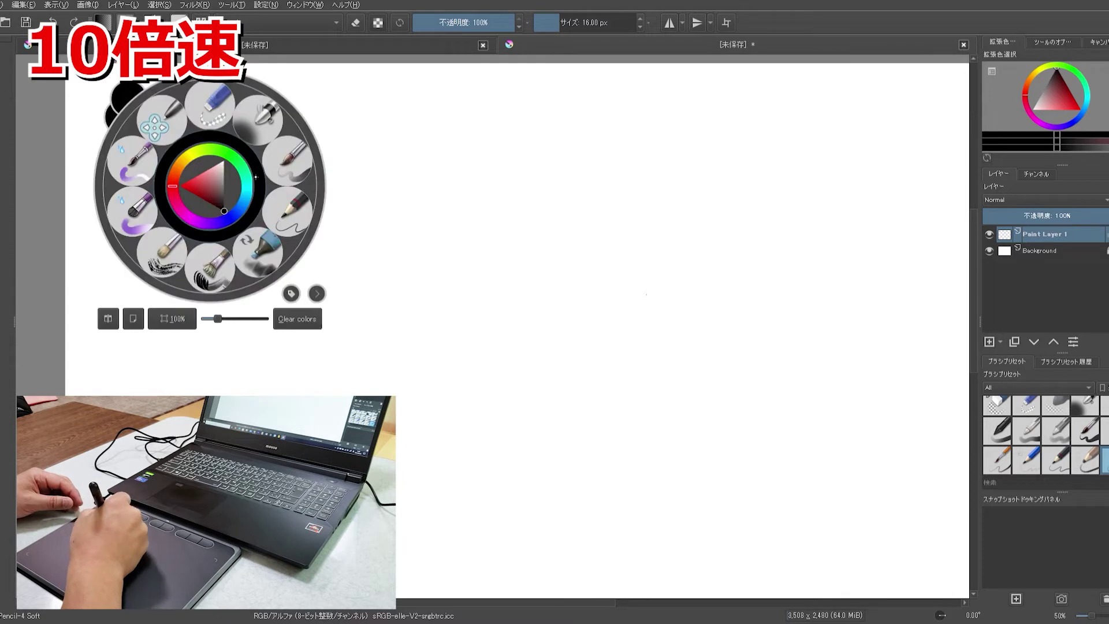
{"action": "left_click", "coordinate": [217, 103]}
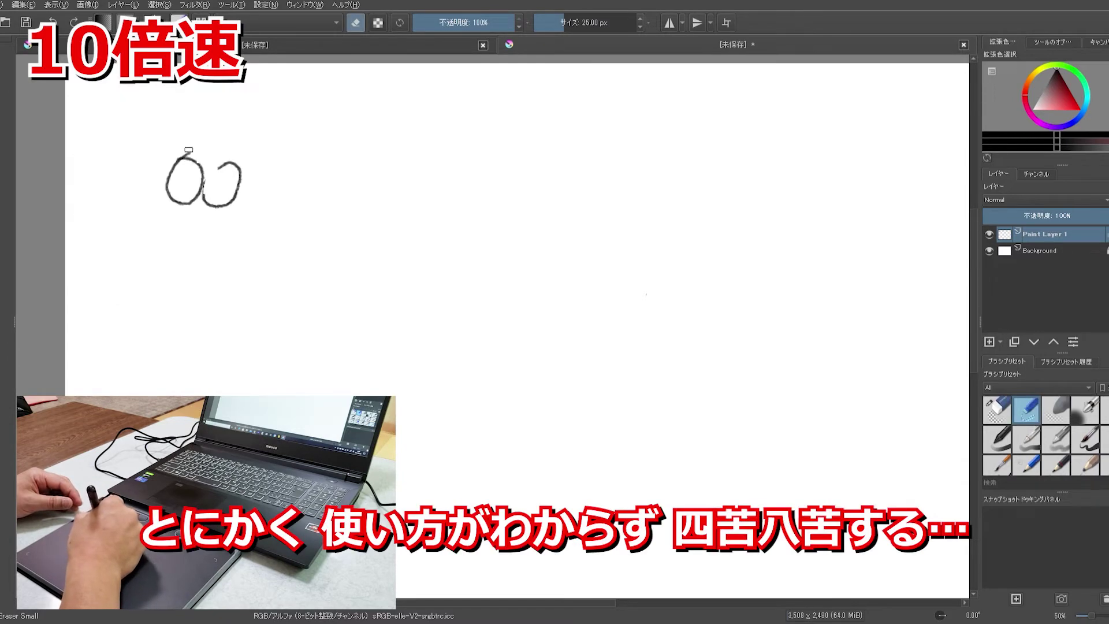
{"action": "mouse_move", "coordinate": [188, 149]}
{"action": "left_mouse_down"}
{"action": "mouse_move", "coordinate": [203, 193]}
{"action": "mouse_move", "coordinate": [200, 164]}
{"action": "left_mouse_up"}
Sketch a separate oval and a small Doraemon face with eyes, nose, open mouth and head outline using Pencil-4 Soft.
{"action": "left_click", "coordinate": [1104, 465]}
{"action": "mouse_move", "coordinate": [383, 223]}
{"action": "left_mouse_down"}
{"action": "mouse_move", "coordinate": [397, 223]}
{"action": "mouse_move", "coordinate": [382, 225]}
{"action": "left_mouse_up"}
{"action": "mouse_move", "coordinate": [441, 315]}
{"action": "left_mouse_down"}
{"action": "mouse_move", "coordinate": [440, 351]}
{"action": "mouse_move", "coordinate": [446, 340]}
{"action": "left_mouse_up"}
{"action": "mouse_move", "coordinate": [445, 314]}
{"action": "left_mouse_down"}
{"action": "mouse_move", "coordinate": [452, 328]}
{"action": "mouse_move", "coordinate": [426, 330]}
{"action": "left_mouse_up"}
{"action": "left_click_drag", "start_coordinate": [447, 339], "coordinate": [454, 347]}
{"action": "left_click_drag", "start_coordinate": [404, 375], "coordinate": [496, 399]}
{"action": "left_click_drag", "start_coordinate": [412, 324], "coordinate": [448, 410]}
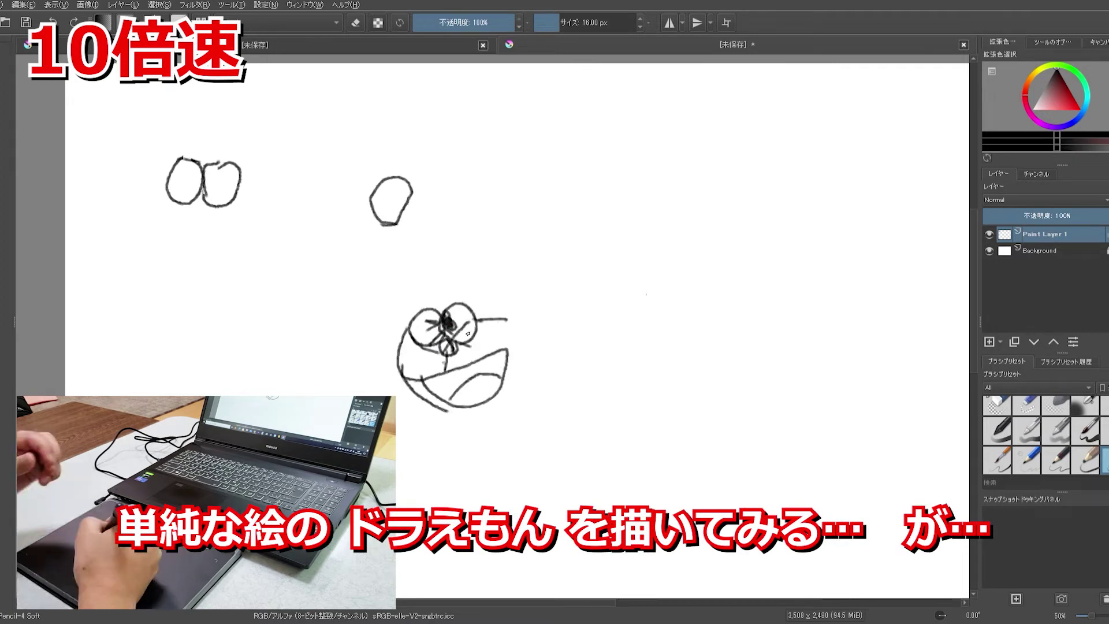
{"action": "left_click_drag", "start_coordinate": [482, 316], "coordinate": [515, 406]}
{"action": "mouse_move", "coordinate": [425, 309]}
{"action": "left_mouse_down"}
{"action": "mouse_move", "coordinate": [534, 401]}
{"action": "mouse_move", "coordinate": [400, 363]}
{"action": "left_mouse_up"}
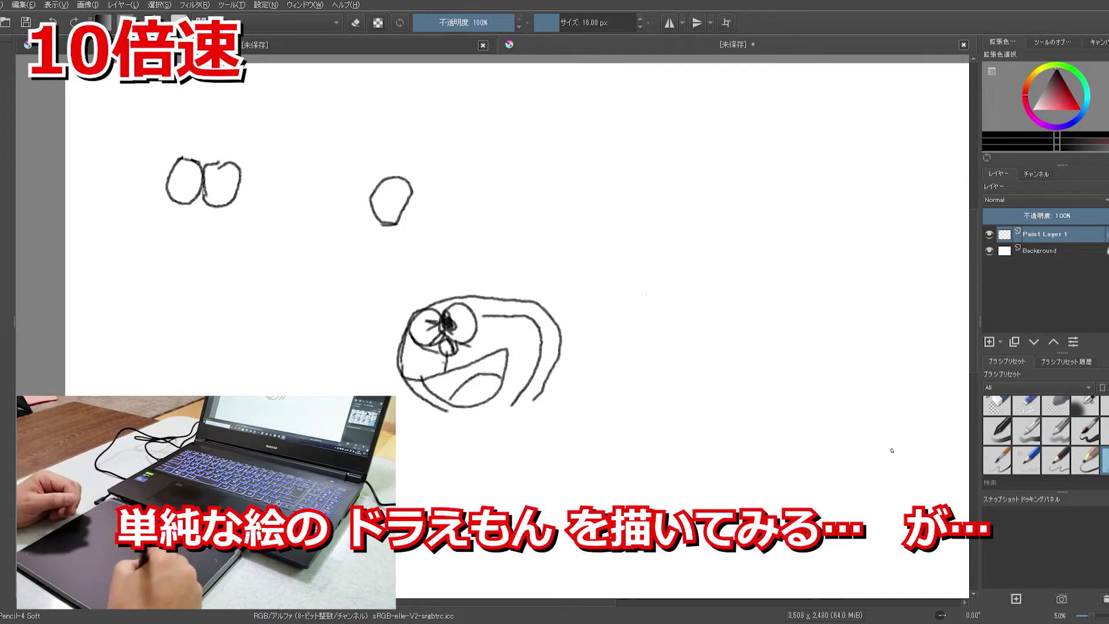
Erase the first Doraemon attempt and the loose ovals completely with Eraser Circle.
{"action": "left_click", "coordinate": [997, 407]}
{"action": "mouse_move", "coordinate": [491, 352]}
{"action": "left_mouse_down"}
{"action": "mouse_move", "coordinate": [228, 184]}
{"action": "mouse_move", "coordinate": [272, 177]}
{"action": "left_mouse_up"}
Draw two large Doraemon eyes with Pencil-4 Soft, one with a filled pupil and the other with three winking lines.
{"action": "left_click", "coordinate": [1104, 465]}
{"action": "left_click_drag", "start_coordinate": [373, 173], "coordinate": [369, 179]}
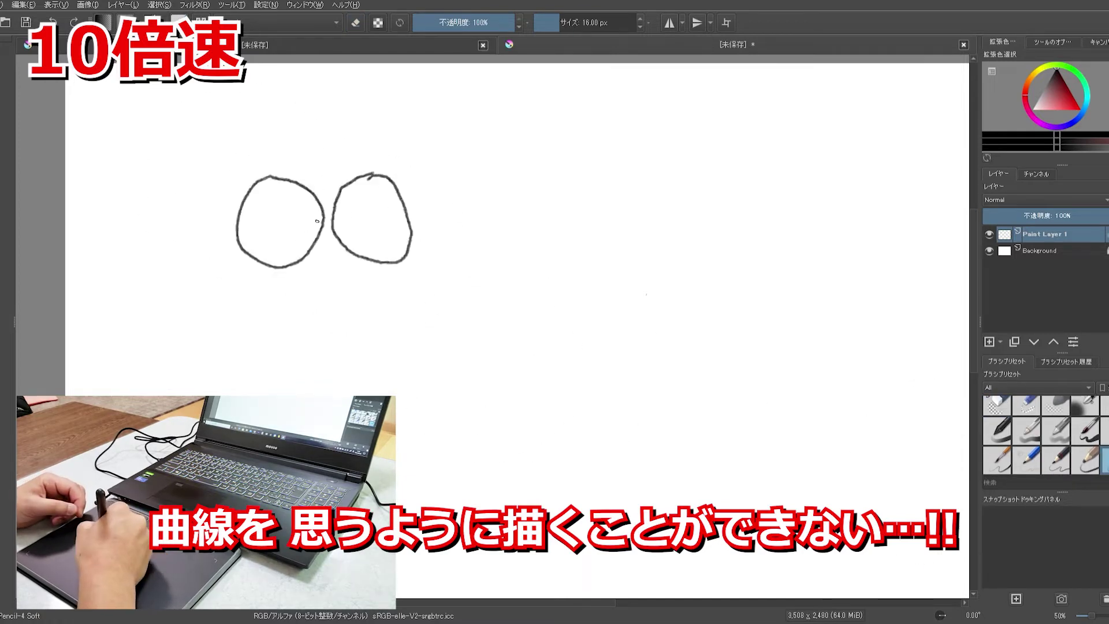
{"action": "left_click_drag", "start_coordinate": [319, 216], "coordinate": [318, 218]}
{"action": "mouse_move", "coordinate": [307, 216]}
{"action": "left_mouse_down"}
{"action": "mouse_move", "coordinate": [312, 225]}
{"action": "mouse_move", "coordinate": [358, 200]}
{"action": "left_mouse_up"}
{"action": "left_click_drag", "start_coordinate": [335, 225], "coordinate": [368, 218]}
{"action": "left_click_drag", "start_coordinate": [336, 226], "coordinate": [364, 237]}
Add a round nose with a vertical line beneath it, a wide open mouth and the tongue curve.
{"action": "left_click_drag", "start_coordinate": [334, 289], "coordinate": [327, 287]}
{"action": "left_click_drag", "start_coordinate": [327, 287], "coordinate": [327, 358]}
{"action": "mouse_move", "coordinate": [175, 299]}
{"action": "left_mouse_down"}
{"action": "mouse_move", "coordinate": [462, 265]}
{"action": "mouse_move", "coordinate": [223, 333]}
{"action": "left_mouse_up"}
{"action": "left_click_drag", "start_coordinate": [341, 396], "coordinate": [500, 371]}
Erase the part of the nose line inside the mouth and shorten the mouth's corner with Eraser Small.
{"action": "left_click", "coordinate": [997, 407]}
{"action": "right_click", "coordinate": [795, 303]}
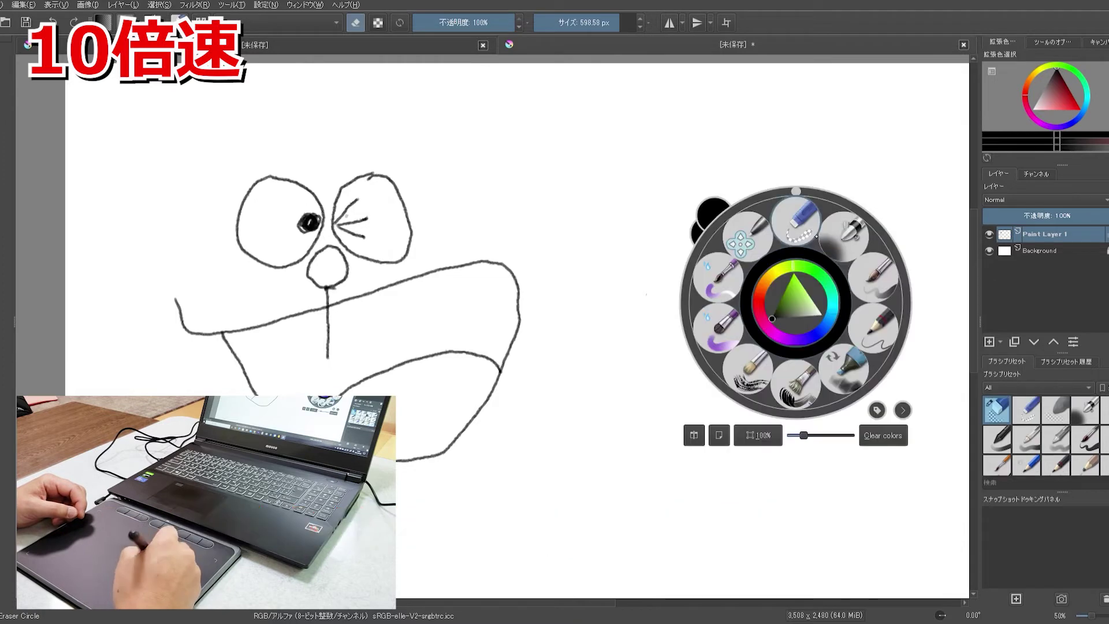
{"action": "left_click", "coordinate": [1026, 409]}
{"action": "left_click_drag", "start_coordinate": [326, 359], "coordinate": [328, 314]}
Extend the mouth's corner up toward the cheek with Pencil-4 Soft, trim it with Eraser Small and undo the stray mark.
{"action": "right_click", "coordinate": [367, 184]}
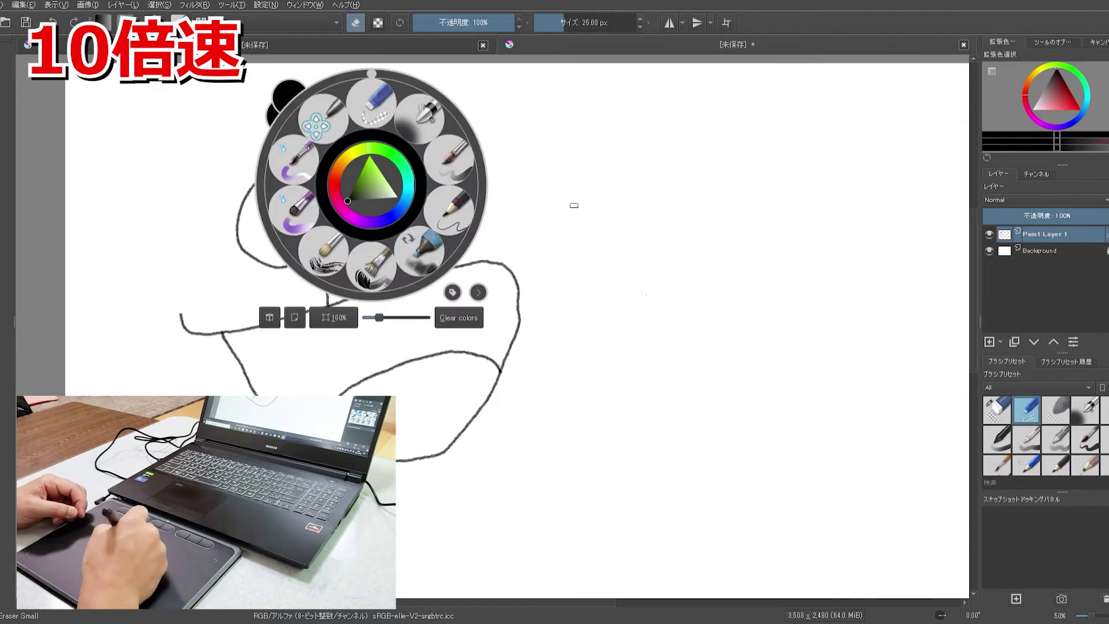
{"action": "left_click", "coordinate": [453, 211]}
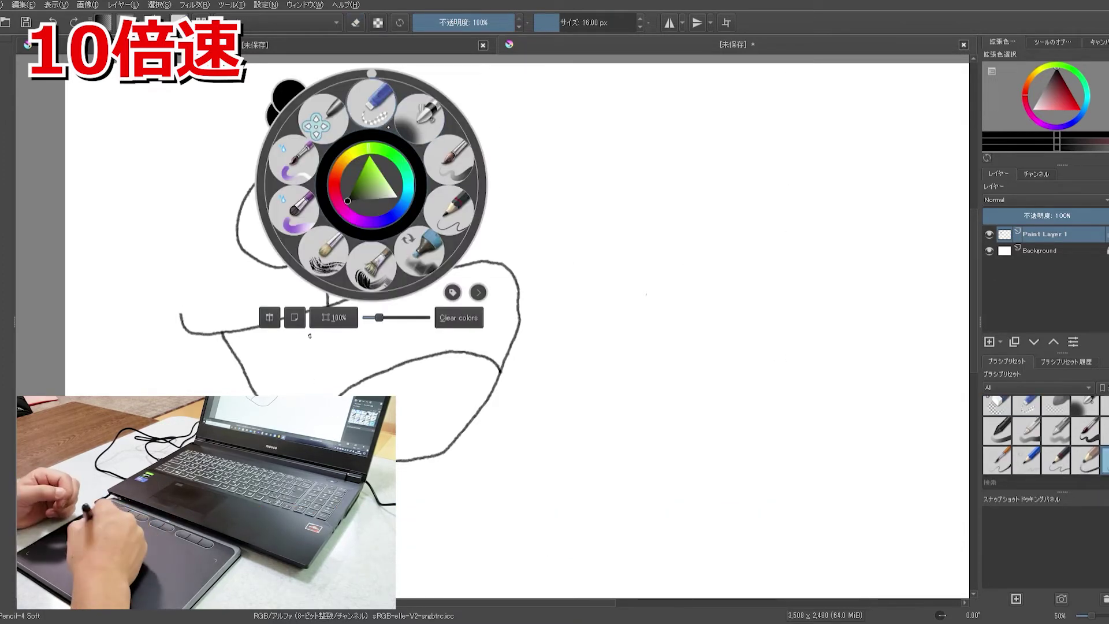
{"action": "left_click", "coordinate": [198, 295]}
{"action": "left_click_drag", "start_coordinate": [196, 293], "coordinate": [180, 314]}
{"action": "left_click", "coordinate": [1026, 407]}
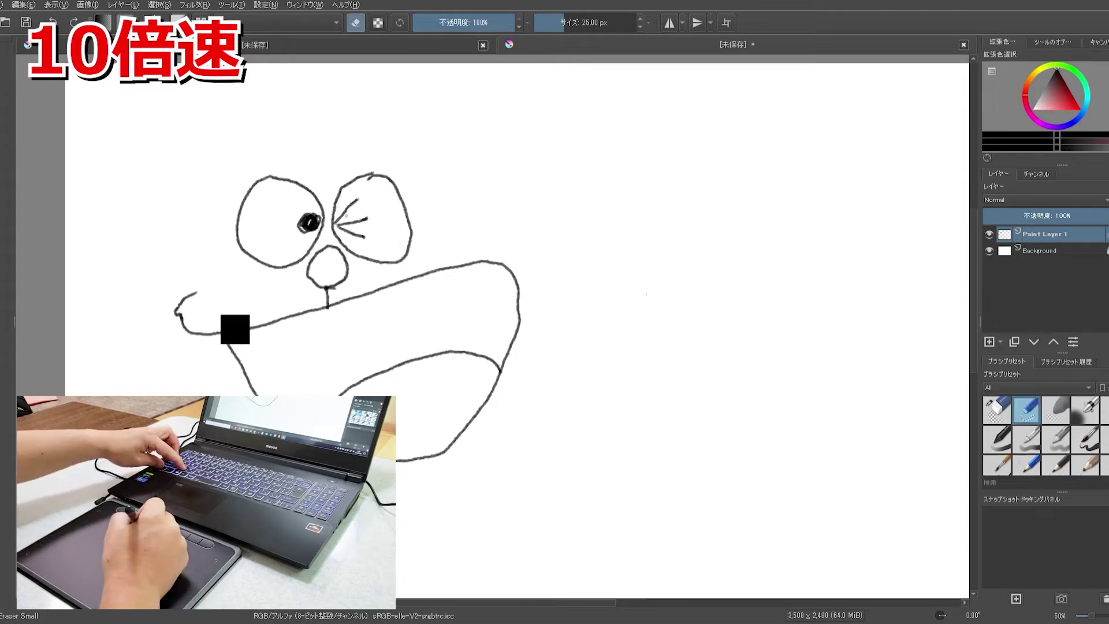
{"action": "key", "text": "ctrl+z"}
Draw the inner face outline, the collar under the chin and the outer head outline with Pencil-4 Soft.
{"action": "left_click", "coordinate": [1105, 462]}
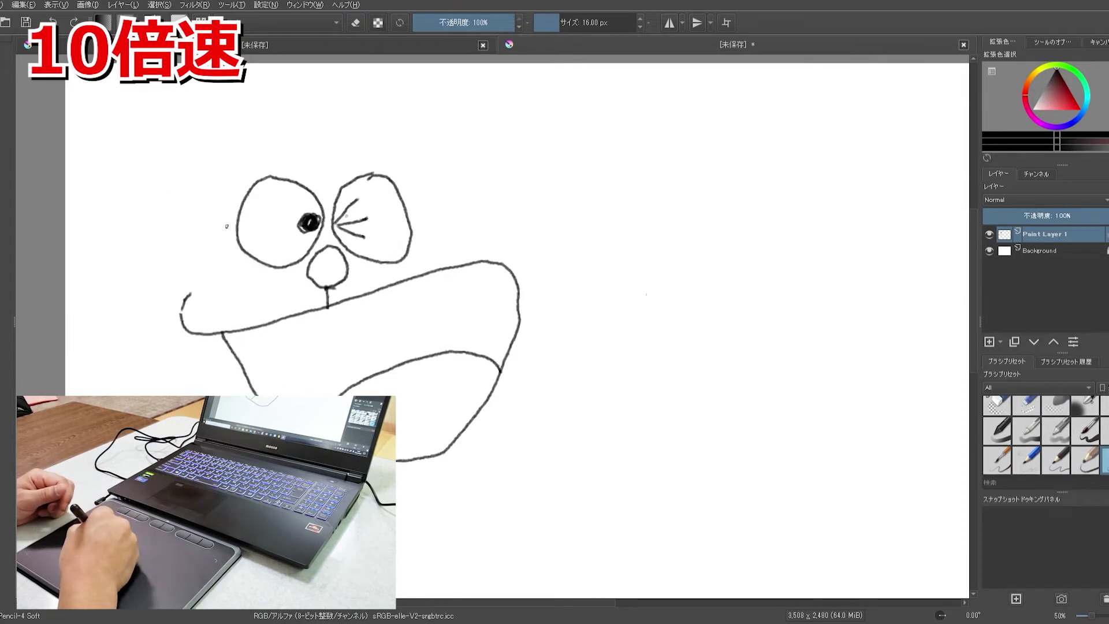
{"action": "mouse_move", "coordinate": [231, 217]}
{"action": "left_mouse_down"}
{"action": "mouse_move", "coordinate": [184, 306]}
{"action": "mouse_move", "coordinate": [226, 396]}
{"action": "left_mouse_up"}
{"action": "mouse_move", "coordinate": [408, 202]}
{"action": "left_mouse_down"}
{"action": "mouse_move", "coordinate": [506, 476]}
{"action": "mouse_move", "coordinate": [396, 480]}
{"action": "left_mouse_up"}
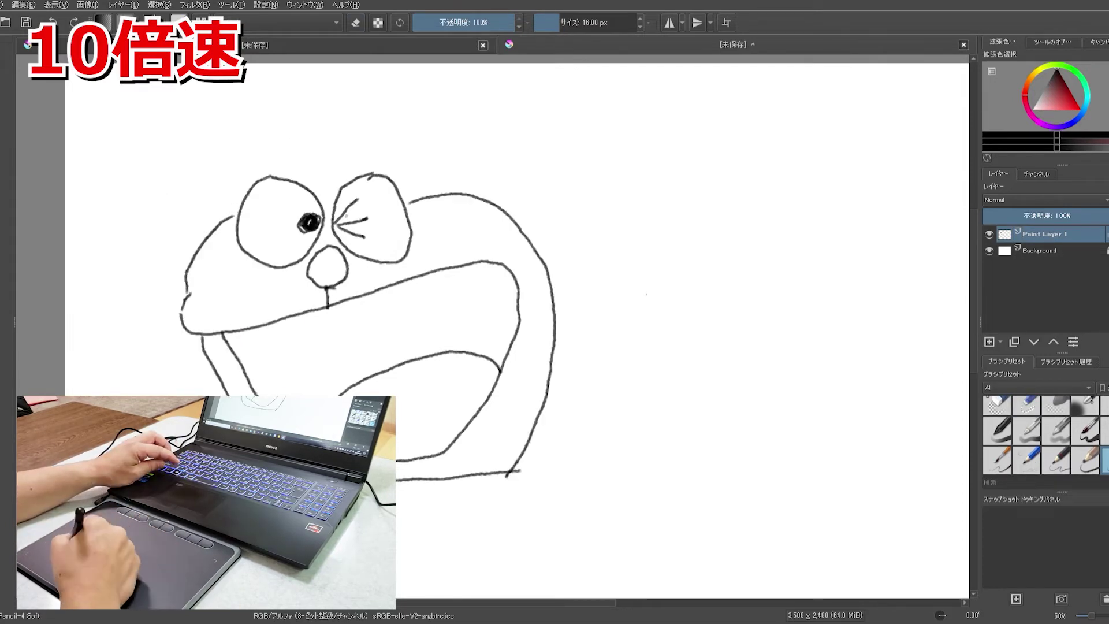
{"action": "left_click_drag", "start_coordinate": [508, 474], "coordinate": [396, 498]}
{"action": "mouse_move", "coordinate": [181, 298]}
{"action": "left_mouse_down"}
{"action": "mouse_move", "coordinate": [474, 165]}
{"action": "mouse_move", "coordinate": [570, 459]}
{"action": "left_mouse_up"}
Add three whiskers on each side of the Doraemon head.
{"action": "left_click_drag", "start_coordinate": [159, 222], "coordinate": [210, 245]}
{"action": "left_click_drag", "start_coordinate": [169, 264], "coordinate": [215, 263]}
{"action": "left_click_drag", "start_coordinate": [177, 202], "coordinate": [227, 238]}
{"action": "left_click_drag", "start_coordinate": [487, 154], "coordinate": [458, 221]}
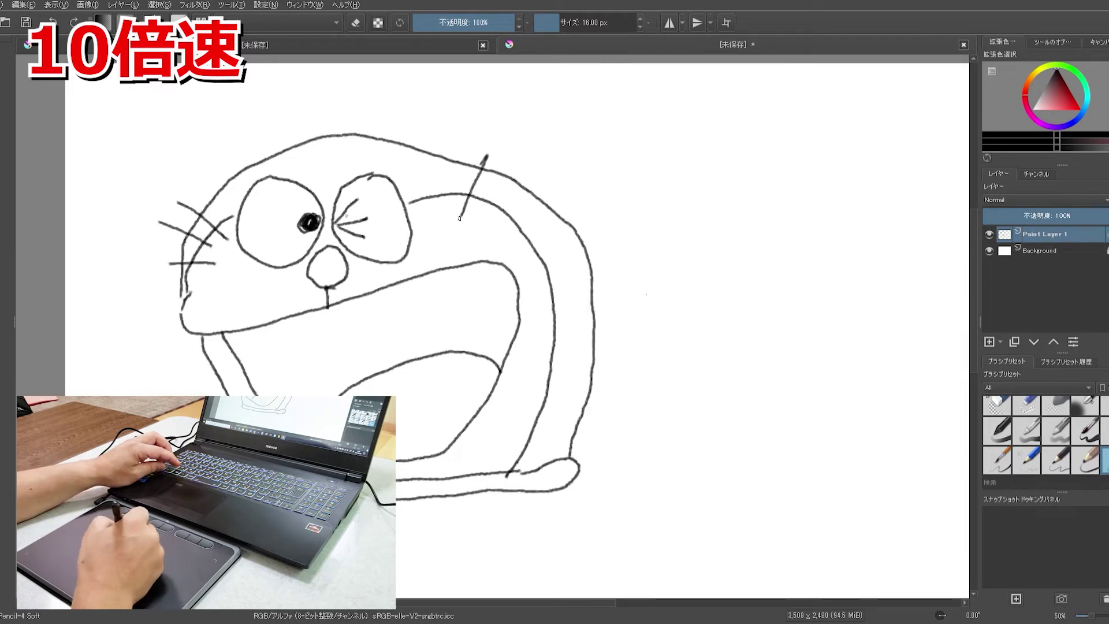
{"action": "left_click_drag", "start_coordinate": [527, 168], "coordinate": [490, 228]}
{"action": "left_click_drag", "start_coordinate": [564, 202], "coordinate": [508, 253]}
Draw the raised arm with a round hand, the belly curve with its pocket and the side of the body.
{"action": "left_click_drag", "start_coordinate": [580, 426], "coordinate": [621, 382]}
{"action": "left_click_drag", "start_coordinate": [621, 382], "coordinate": [686, 425]}
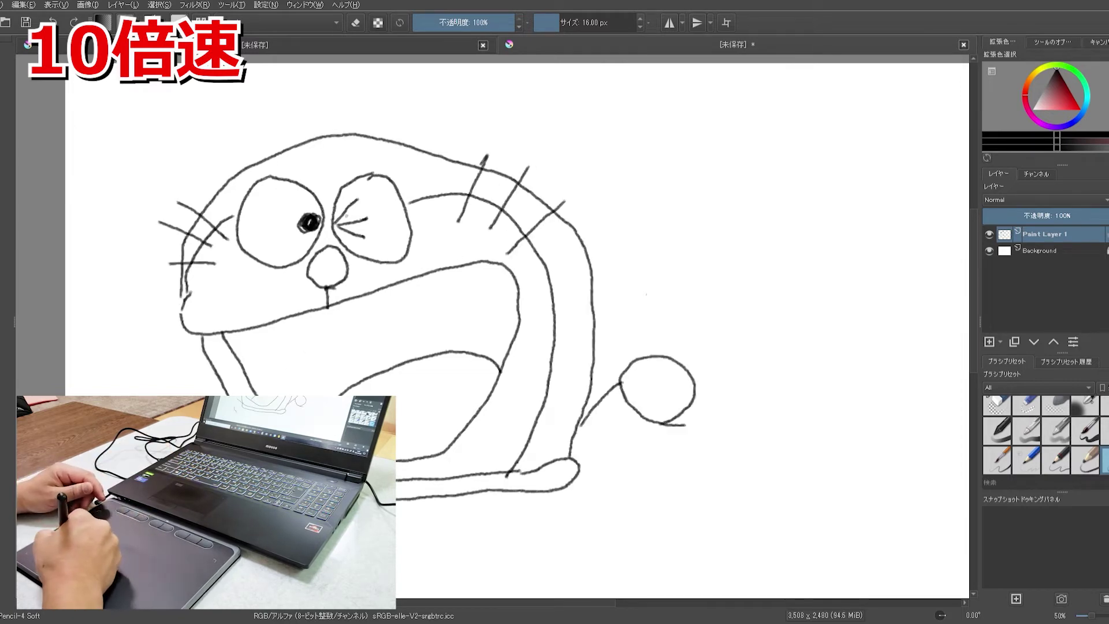
{"action": "left_click_drag", "start_coordinate": [478, 502], "coordinate": [495, 591]}
{"action": "left_click_drag", "start_coordinate": [396, 530], "coordinate": [399, 583]}
{"action": "mouse_move", "coordinate": [663, 433]}
{"action": "left_mouse_down"}
{"action": "mouse_move", "coordinate": [622, 483]}
{"action": "mouse_move", "coordinate": [621, 589]}
{"action": "left_mouse_up"}
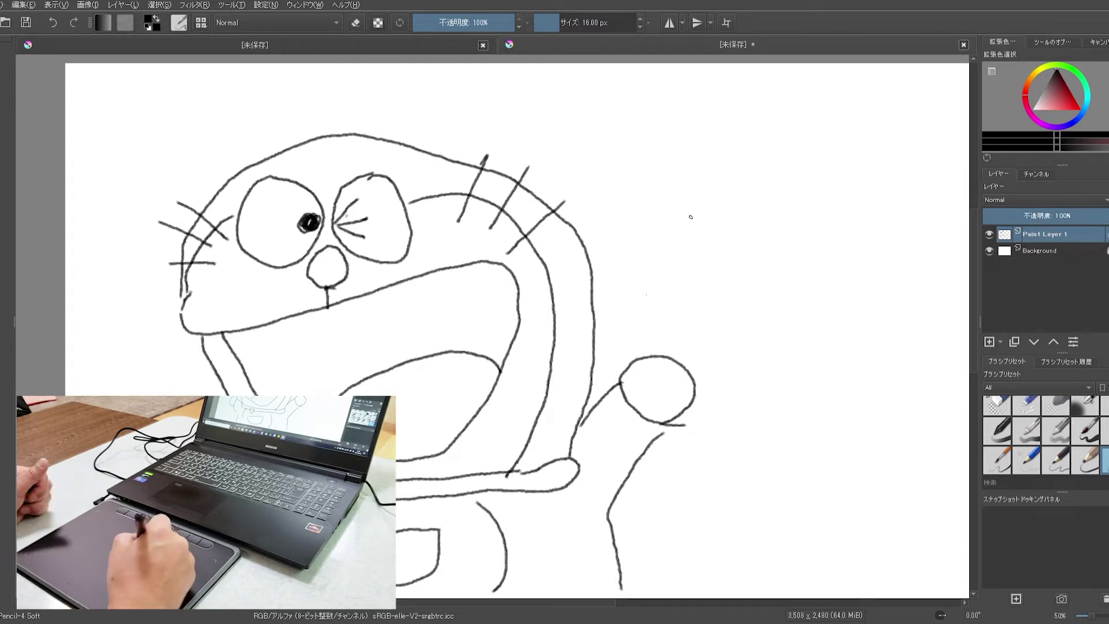
Draw a second, smaller Doraemon's eyes, wink lines, pupil, nose, open mouth and tongue to the right of the first drawing.
{"action": "mouse_move", "coordinate": [722, 283]}
{"action": "left_mouse_down"}
{"action": "mouse_move", "coordinate": [713, 195]}
{"action": "mouse_move", "coordinate": [745, 283]}
{"action": "mouse_move", "coordinate": [693, 290]}
{"action": "left_mouse_up"}
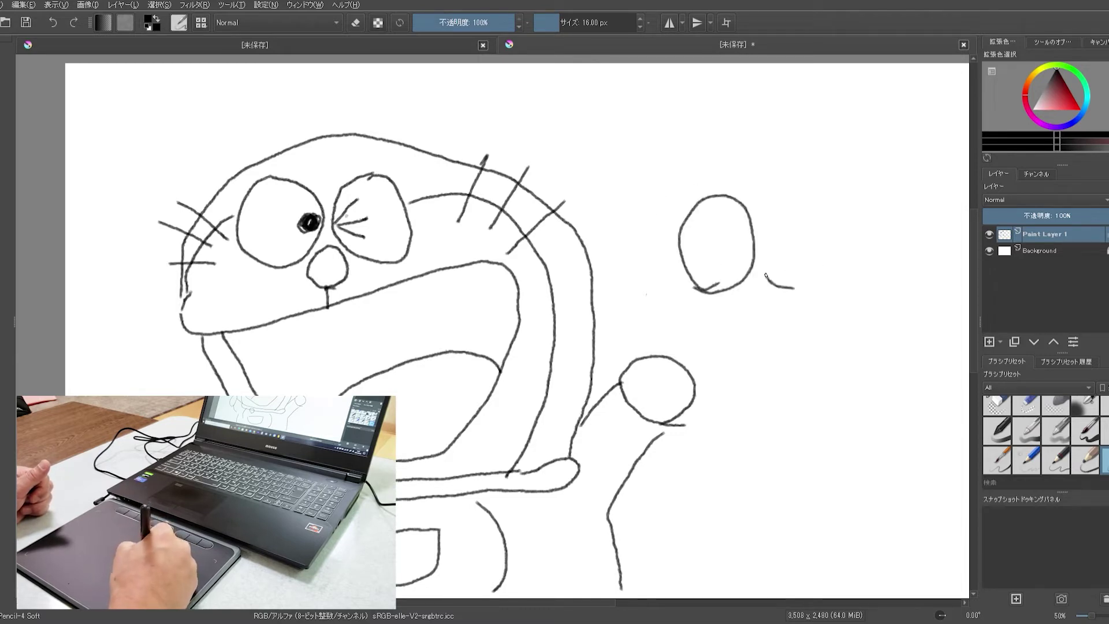
{"action": "mouse_move", "coordinate": [766, 276]}
{"action": "left_mouse_down"}
{"action": "mouse_move", "coordinate": [778, 203]}
{"action": "mouse_move", "coordinate": [824, 263]}
{"action": "mouse_move", "coordinate": [760, 243]}
{"action": "left_mouse_up"}
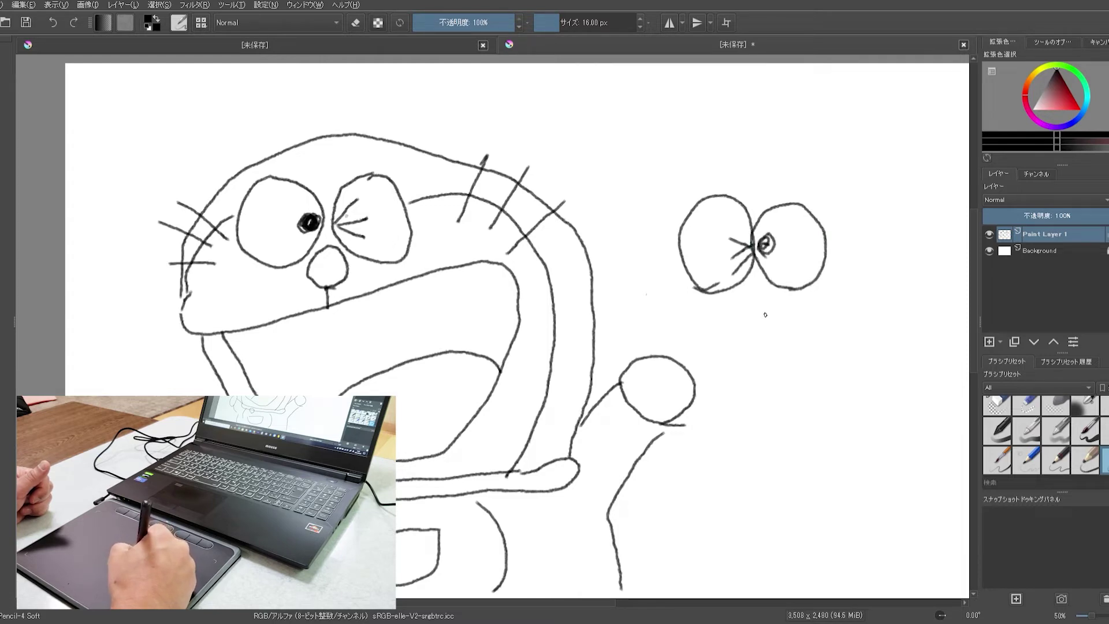
{"action": "left_click_drag", "start_coordinate": [765, 315], "coordinate": [740, 295]}
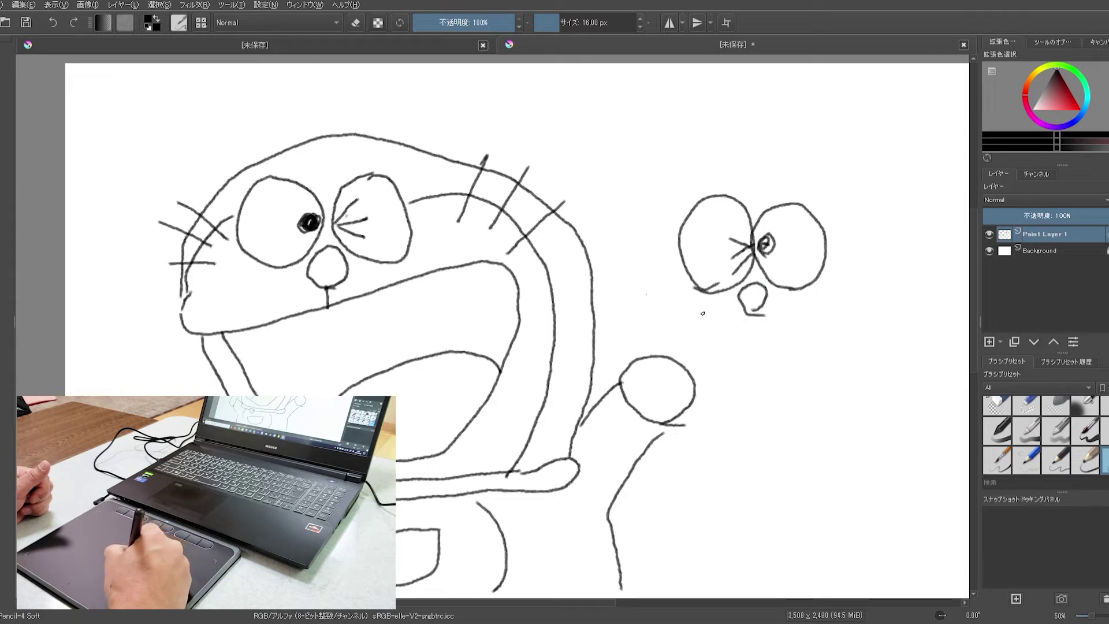
{"action": "mouse_move", "coordinate": [670, 313]}
{"action": "left_mouse_down"}
{"action": "mouse_move", "coordinate": [803, 321]}
{"action": "mouse_move", "coordinate": [854, 302]}
{"action": "mouse_move", "coordinate": [809, 380]}
{"action": "mouse_move", "coordinate": [718, 355]}
{"action": "mouse_move", "coordinate": [839, 360]}
{"action": "left_mouse_up"}
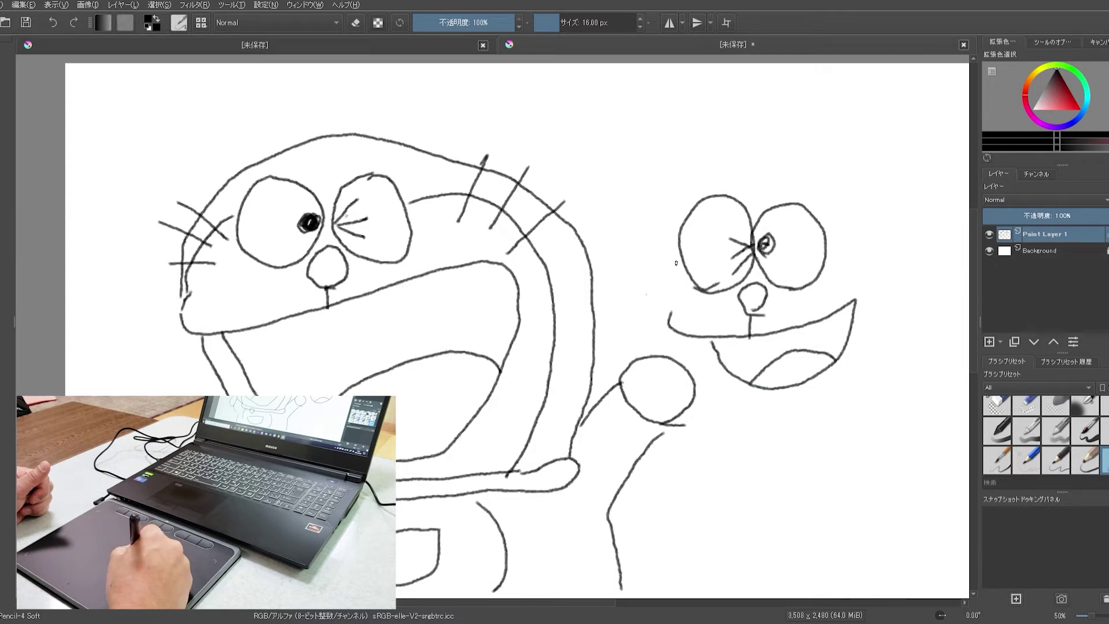
Complete the smaller Doraemon head with its face outline, outer head curve, whiskers on both cheeks, collar and bell.
{"action": "left_click_drag", "start_coordinate": [676, 263], "coordinate": [663, 328]}
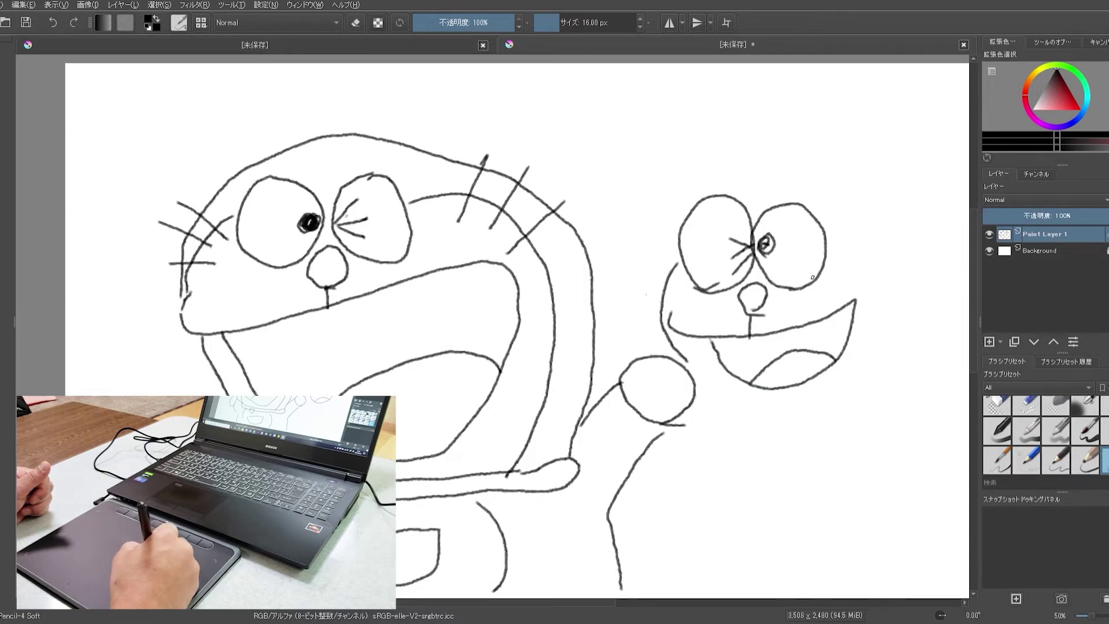
{"action": "left_click_drag", "start_coordinate": [876, 300], "coordinate": [858, 396]}
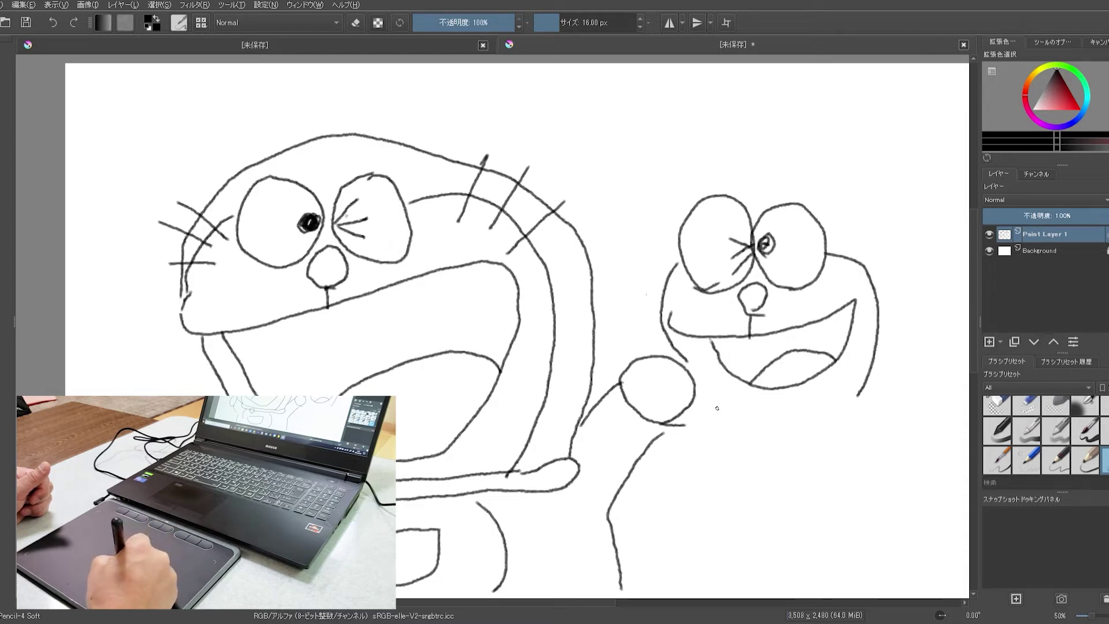
{"action": "left_click_drag", "start_coordinate": [762, 415], "coordinate": [824, 408]}
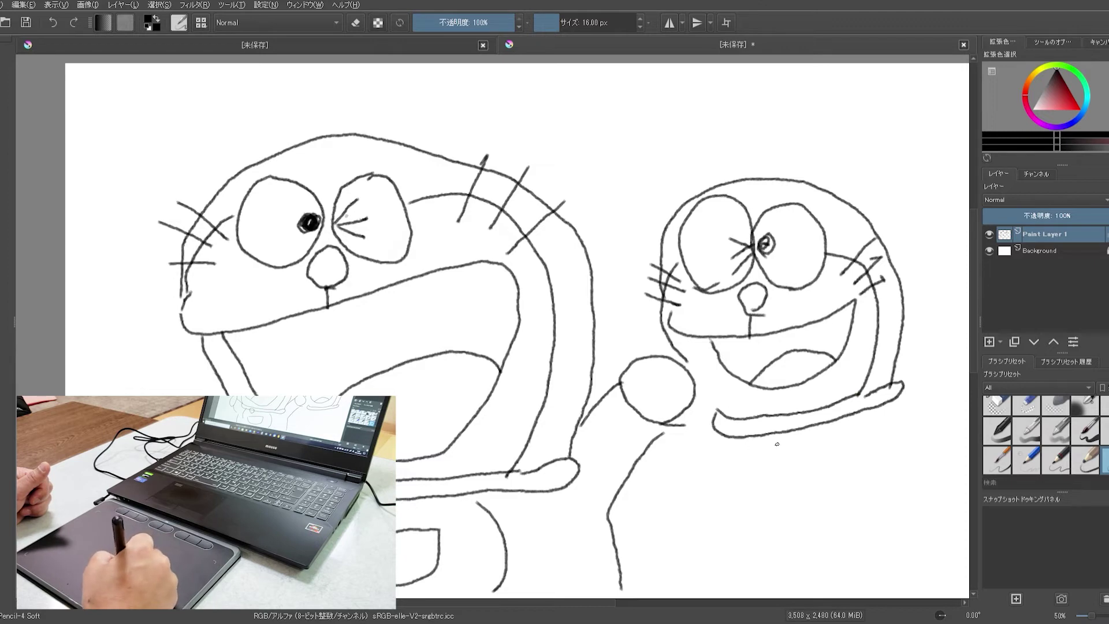
{"action": "mouse_move", "coordinate": [777, 443]}
{"action": "left_mouse_down"}
{"action": "mouse_move", "coordinate": [749, 443]}
{"action": "mouse_move", "coordinate": [774, 456]}
{"action": "left_mouse_up"}
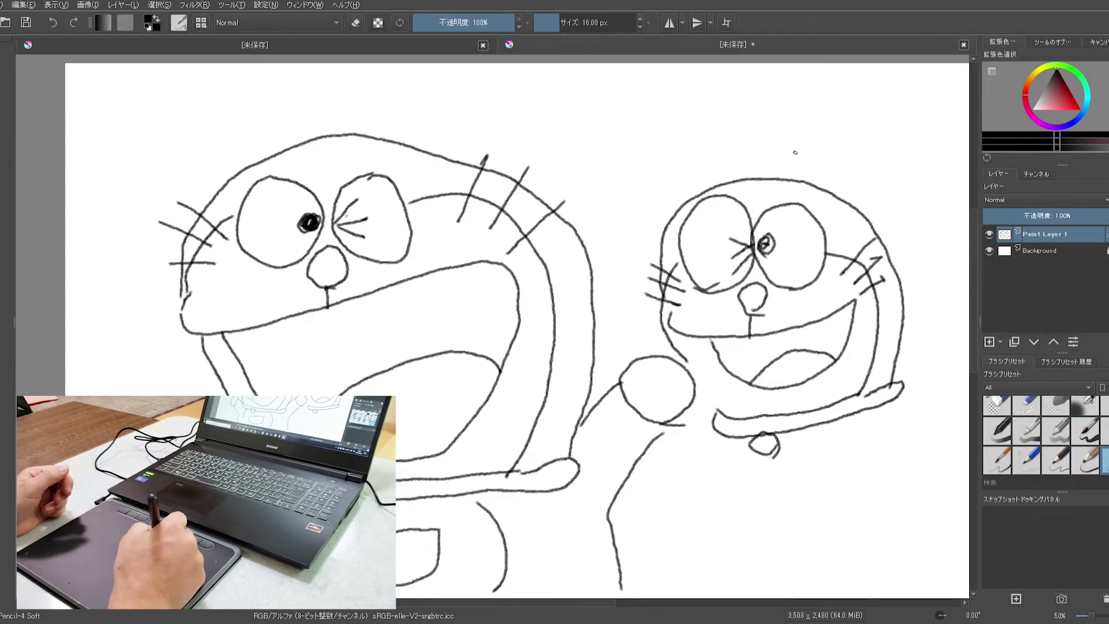
Try shading the larger head's side on a new layer with WaterC Basic Round-Grain, undo it and switch the hue to blue.
{"action": "left_click_drag", "start_coordinate": [558, 381], "coordinate": [534, 465]}
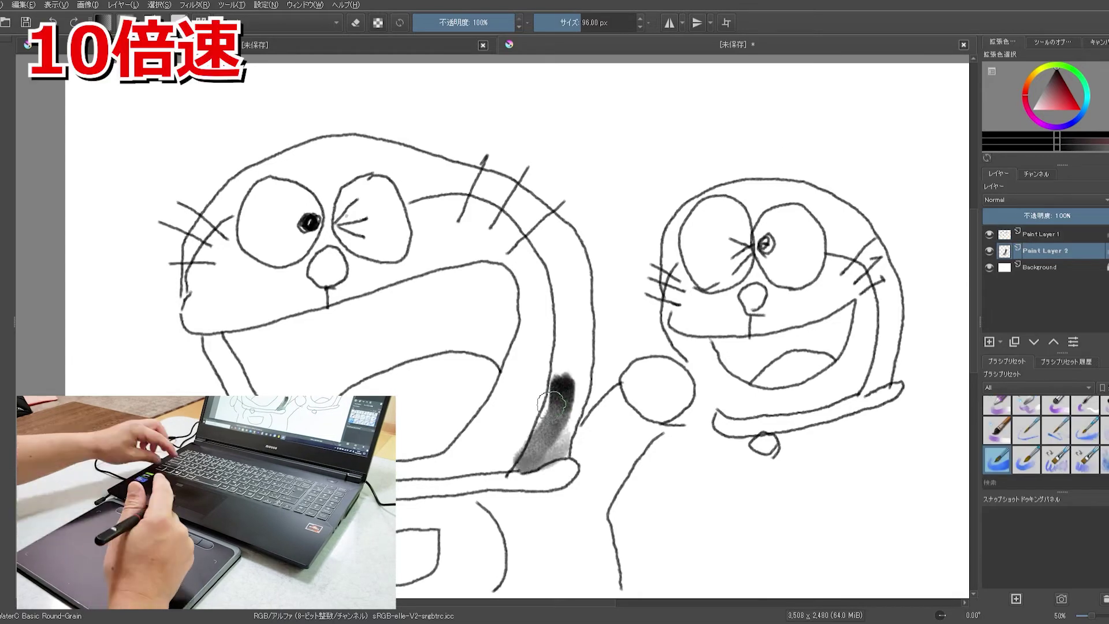
{"action": "key", "text": "ctrl+z"}
{"action": "left_click", "coordinate": [1080, 118]}
{"action": "left_click_drag", "start_coordinate": [1095, 127], "coordinate": [1080, 123]}
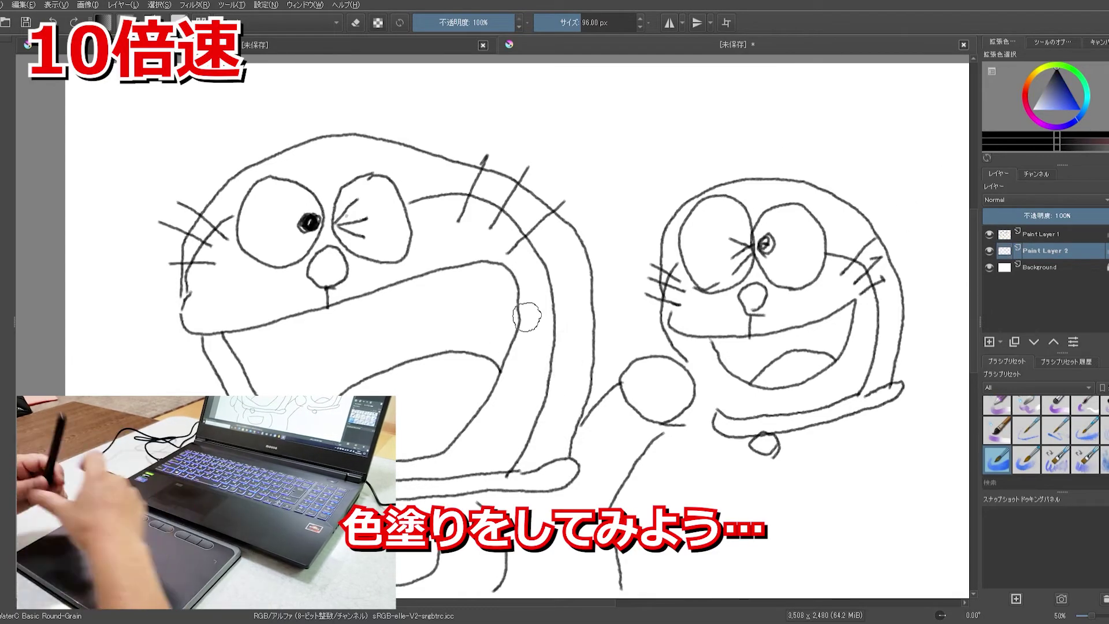
Close both open drawings and create a new blank document.
{"action": "left_click", "coordinate": [404, 45]}
{"action": "left_click", "coordinate": [963, 45]}
{"action": "left_click", "coordinate": [963, 45]}
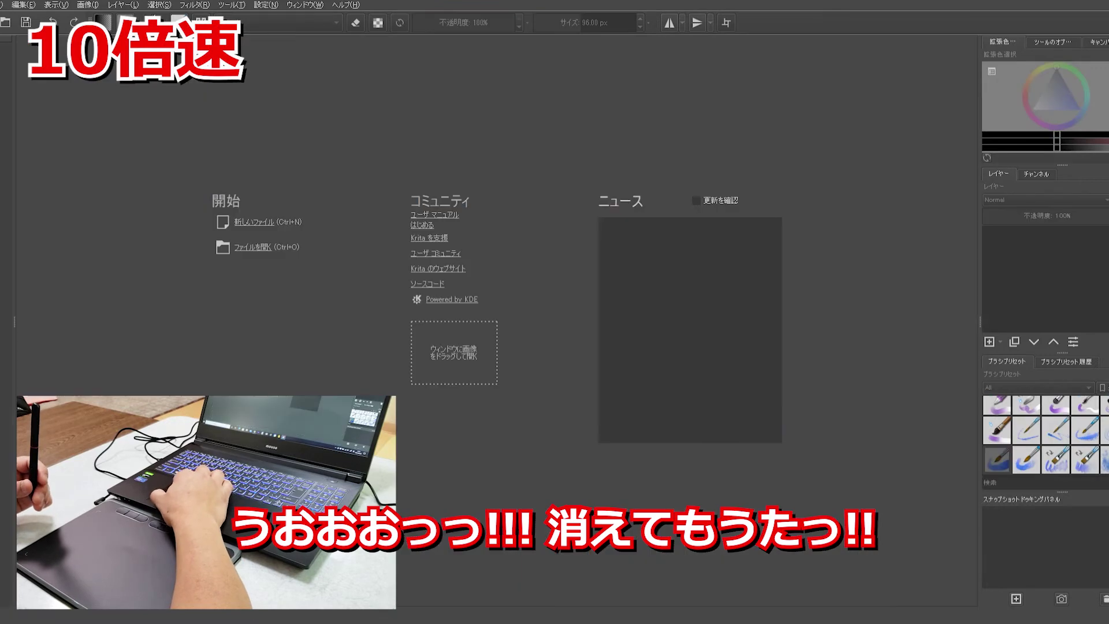
{"action": "key", "text": "ctrl+n"}
{"action": "key", "text": "Return"}
Draw two large touching round eyes in black with Basic-1, one with a filled pupil and one with wink lines.
{"action": "left_click", "coordinate": [1103, 411]}
{"action": "mouse_move", "coordinate": [312, 345]}
{"action": "left_mouse_down"}
{"action": "mouse_move", "coordinate": [283, 345]}
{"action": "mouse_move", "coordinate": [307, 353]}
{"action": "left_mouse_up"}
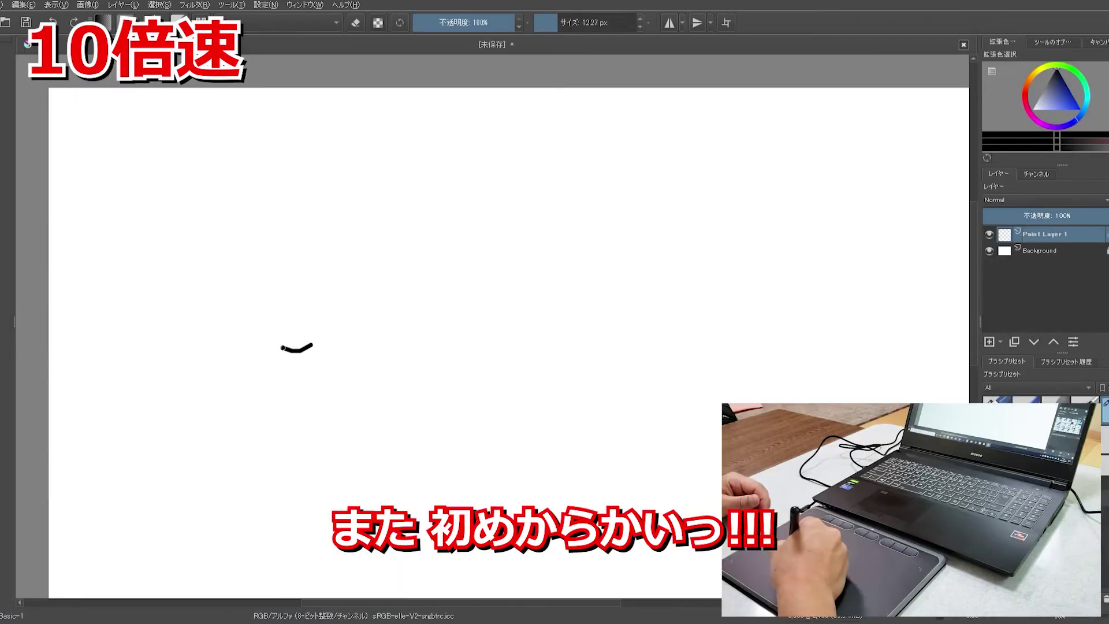
{"action": "mouse_move", "coordinate": [368, 315]}
{"action": "left_mouse_down"}
{"action": "mouse_move", "coordinate": [435, 357]}
{"action": "mouse_move", "coordinate": [367, 315]}
{"action": "left_mouse_up"}
{"action": "left_click_drag", "start_coordinate": [344, 314], "coordinate": [346, 306]}
{"action": "left_click", "coordinate": [373, 303]}
{"action": "left_click_drag", "start_coordinate": [395, 277], "coordinate": [401, 300]}
{"action": "left_click_drag", "start_coordinate": [380, 301], "coordinate": [388, 319]}
Draw the round nose, the wide open mouth with its tongue, and the line joining nose and mouth.
{"action": "left_click", "coordinate": [363, 325]}
{"action": "mouse_move", "coordinate": [363, 369]}
{"action": "left_mouse_down"}
{"action": "mouse_move", "coordinate": [381, 364]}
{"action": "mouse_move", "coordinate": [364, 369]}
{"action": "left_mouse_up"}
{"action": "mouse_move", "coordinate": [204, 379]}
{"action": "left_mouse_down"}
{"action": "mouse_move", "coordinate": [495, 511]}
{"action": "mouse_move", "coordinate": [237, 425]}
{"action": "left_mouse_up"}
{"action": "left_click_drag", "start_coordinate": [541, 434], "coordinate": [384, 540]}
{"action": "left_click_drag", "start_coordinate": [362, 375], "coordinate": [361, 416]}
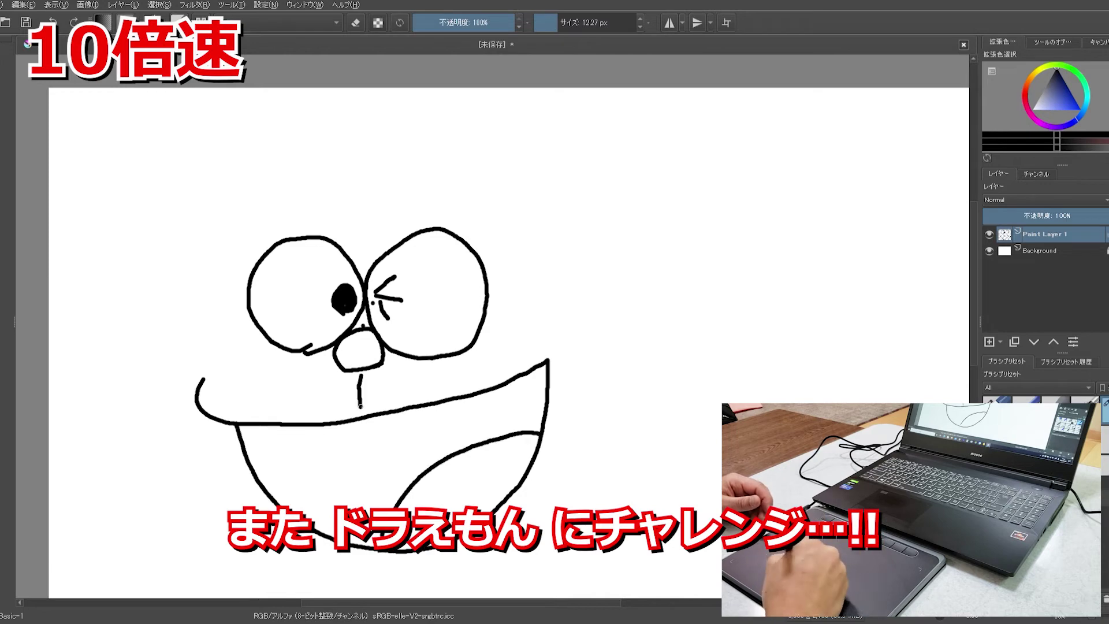
Draw the inner face outline, outer head curve and collar around the face, undoing the misdrawn stroke.
{"action": "mouse_move", "coordinate": [253, 284]}
{"action": "left_mouse_down"}
{"action": "mouse_move", "coordinate": [191, 407]}
{"action": "mouse_move", "coordinate": [283, 558]}
{"action": "left_mouse_up"}
{"action": "mouse_move", "coordinate": [186, 400]}
{"action": "left_mouse_down"}
{"action": "mouse_move", "coordinate": [608, 294]}
{"action": "mouse_move", "coordinate": [644, 518]}
{"action": "mouse_move", "coordinate": [182, 341]}
{"action": "mouse_move", "coordinate": [674, 429]}
{"action": "mouse_move", "coordinate": [670, 510]}
{"action": "mouse_move", "coordinate": [283, 559]}
{"action": "mouse_move", "coordinate": [276, 575]}
{"action": "left_mouse_up"}
{"action": "key", "text": "ctrl+z"}
Add three whiskers on each cheek of the new Doraemon head.
{"action": "left_click_drag", "start_coordinate": [156, 348], "coordinate": [223, 358]}
{"action": "left_click_drag", "start_coordinate": [163, 310], "coordinate": [224, 341]}
{"action": "left_click_drag", "start_coordinate": [172, 286], "coordinate": [233, 328]}
{"action": "left_click_drag", "start_coordinate": [528, 327], "coordinate": [603, 262]}
{"action": "left_click_drag", "start_coordinate": [546, 352], "coordinate": [634, 319]}
{"action": "left_click_drag", "start_coordinate": [569, 370], "coordinate": [653, 355]}
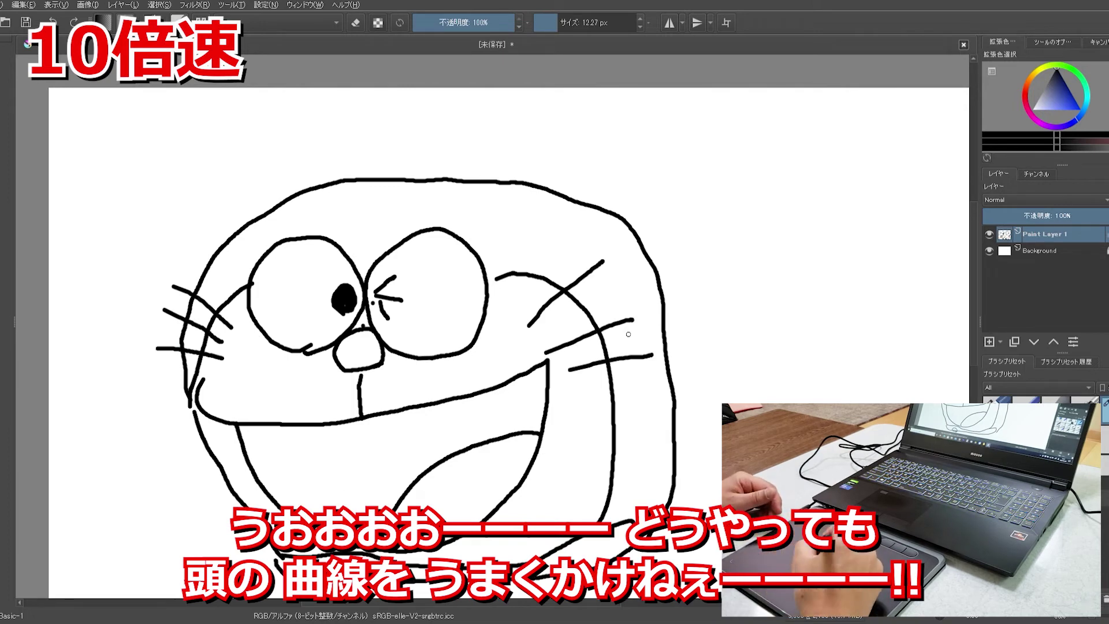
Add a new paint layer, move it below the line-art layer and choose a saturated blue.
{"action": "scroll", "coordinate": [897, 364], "scroll_direction": "down", "scroll_amount": 1}
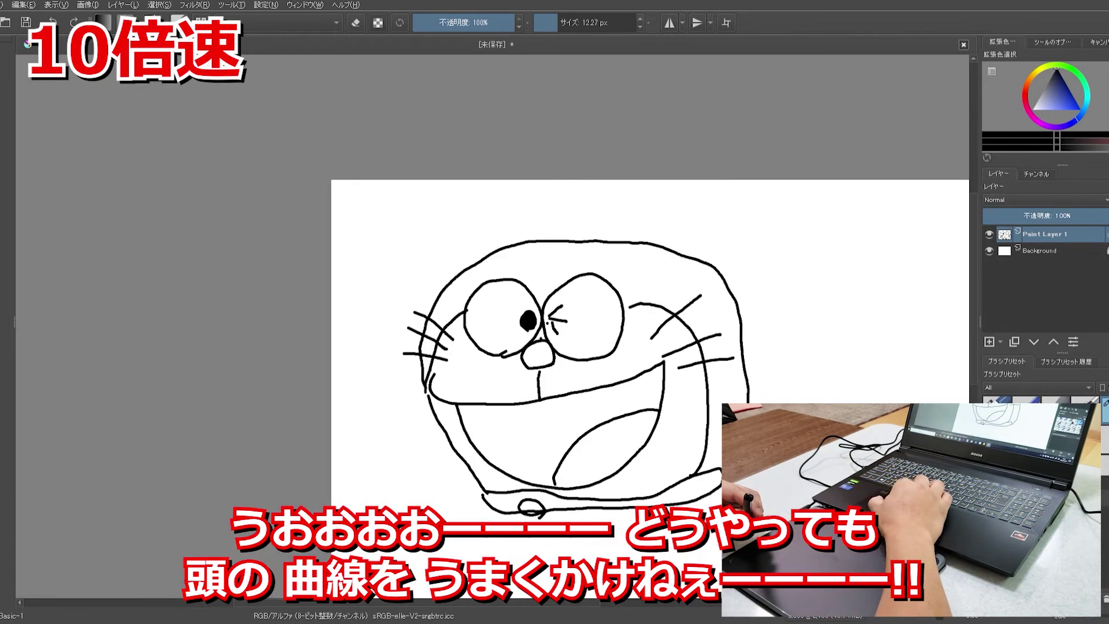
{"action": "left_click_drag", "start_coordinate": [462, 602], "coordinate": [526, 602]}
{"action": "left_click_drag", "start_coordinate": [973, 204], "coordinate": [973, 237]}
{"action": "left_click", "coordinate": [990, 342]}
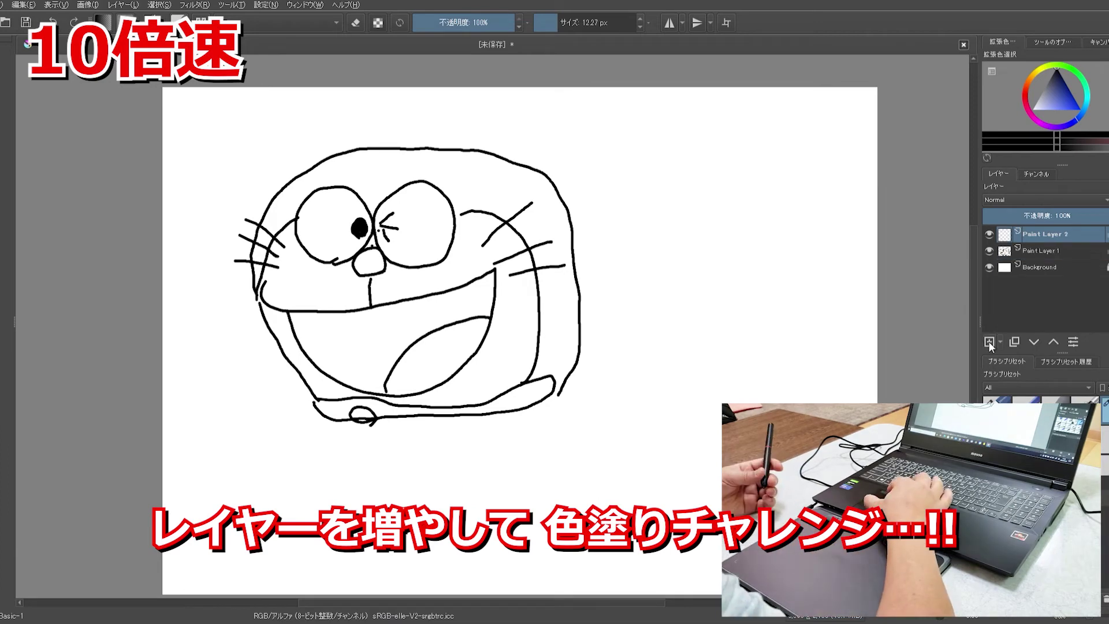
{"action": "left_click", "coordinate": [1033, 342]}
{"action": "left_click", "coordinate": [1079, 110]}
Try painting the side of the head blue with WaterC Basic Round-Fringe 02, and undo all the strokes.
{"action": "scroll", "coordinate": [1105, 439], "scroll_direction": "down", "scroll_amount": 10}
{"action": "left_click", "coordinate": [1105, 440]}
{"action": "mouse_move", "coordinate": [536, 367]}
{"action": "left_mouse_down"}
{"action": "mouse_move", "coordinate": [566, 297]}
{"action": "mouse_move", "coordinate": [463, 202]}
{"action": "mouse_move", "coordinate": [497, 174]}
{"action": "mouse_move", "coordinate": [449, 180]}
{"action": "mouse_move", "coordinate": [449, 160]}
{"action": "mouse_move", "coordinate": [309, 178]}
{"action": "mouse_move", "coordinate": [255, 264]}
{"action": "mouse_move", "coordinate": [288, 211]}
{"action": "mouse_move", "coordinate": [438, 155]}
{"action": "mouse_move", "coordinate": [418, 169]}
{"action": "mouse_move", "coordinate": [531, 202]}
{"action": "mouse_move", "coordinate": [536, 318]}
{"action": "left_mouse_up"}
{"action": "key", "text": "ctrl+z"}
{"action": "key", "text": "ctrl+z"}
{"action": "key", "text": "ctrl+z"}
{"action": "key", "text": "ctrl+z"}
{"action": "key", "text": "ctrl+z"}
{"action": "key", "text": "ctrl+z"}
{"action": "key", "text": "ctrl+z"}
{"action": "key", "text": "ctrl+z"}
Paint the area between the face and the outer head outline blue with Wet Bristles.
{"action": "scroll", "coordinate": [1086, 439], "scroll_direction": "up", "scroll_amount": 5}
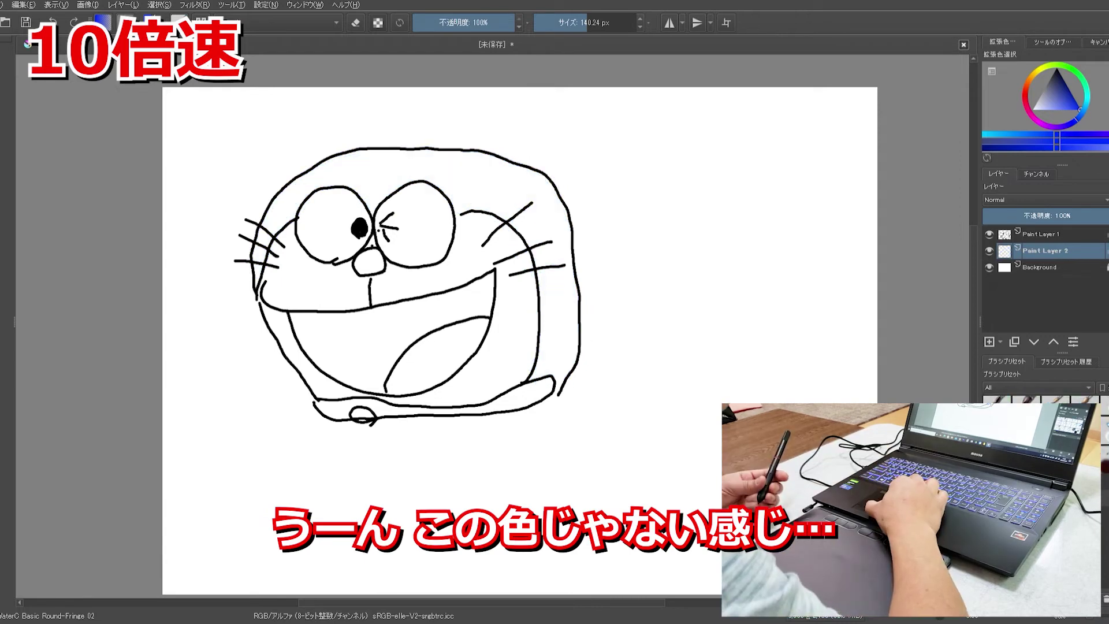
{"action": "left_click", "coordinate": [1085, 410]}
{"action": "mouse_move", "coordinate": [538, 370]}
{"action": "left_mouse_down"}
{"action": "mouse_move", "coordinate": [568, 283]}
{"action": "mouse_move", "coordinate": [553, 243]}
{"action": "mouse_move", "coordinate": [512, 207]}
{"action": "mouse_move", "coordinate": [546, 211]}
{"action": "mouse_move", "coordinate": [543, 195]}
{"action": "mouse_move", "coordinate": [552, 197]}
{"action": "mouse_move", "coordinate": [469, 178]}
{"action": "mouse_move", "coordinate": [390, 186]}
{"action": "mouse_move", "coordinate": [434, 163]}
{"action": "mouse_move", "coordinate": [388, 160]}
{"action": "left_mouse_up"}
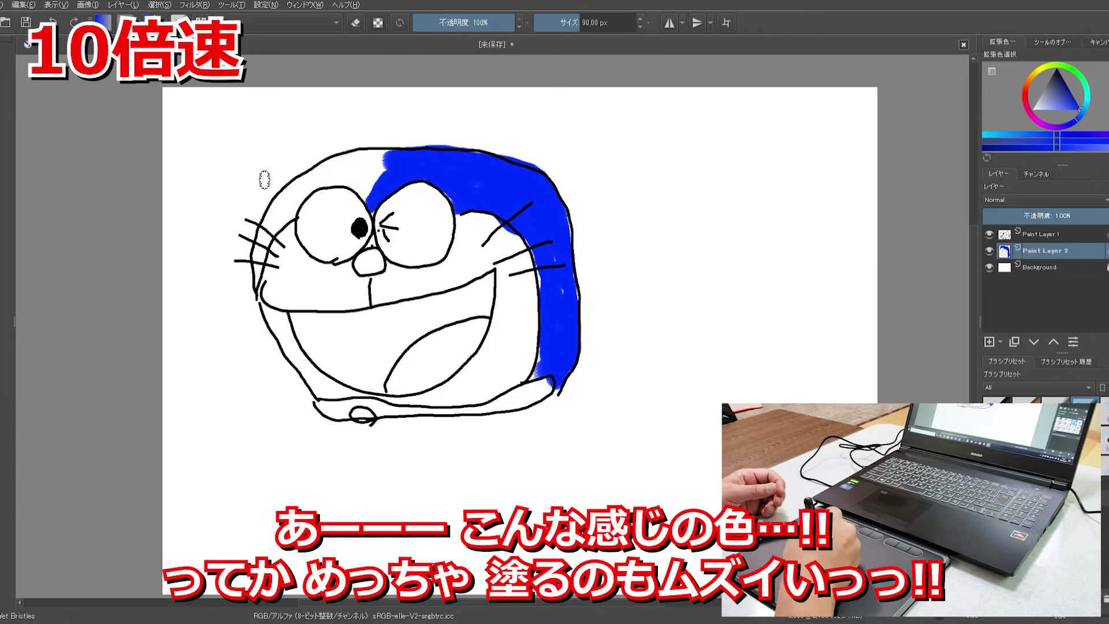
{"action": "mouse_move", "coordinate": [296, 191]}
{"action": "left_mouse_down"}
{"action": "mouse_move", "coordinate": [372, 173]}
{"action": "mouse_move", "coordinate": [260, 277]}
{"action": "mouse_move", "coordinate": [315, 173]}
{"action": "left_mouse_up"}
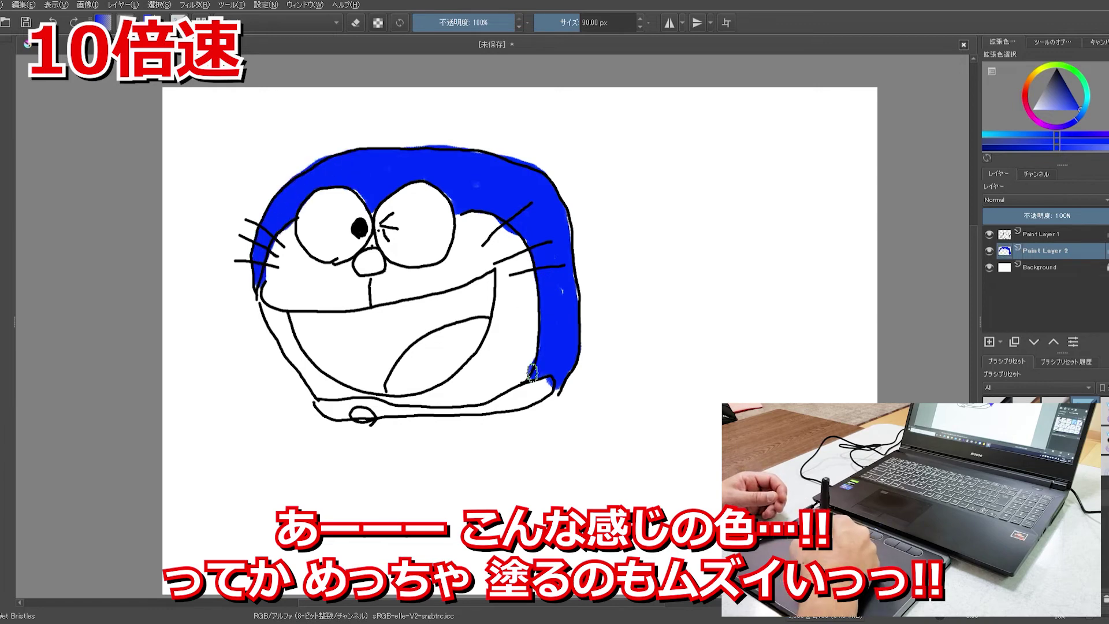
Paint the nose, tongue and collar red with Wet Bristles, undoing the stray stroke.
{"action": "left_click", "coordinate": [1026, 101]}
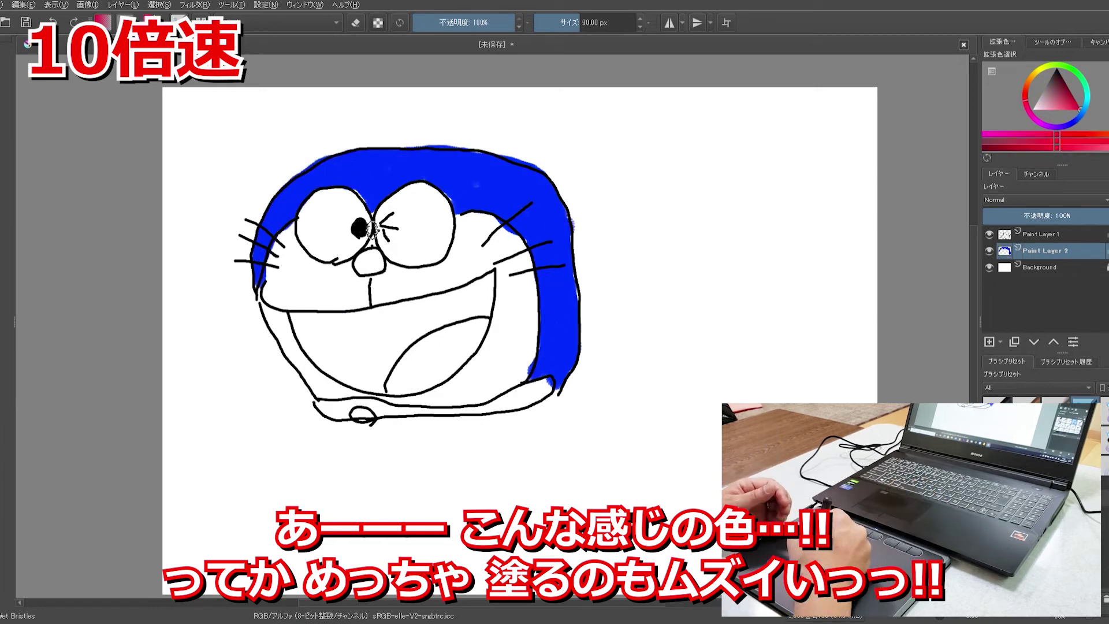
{"action": "left_click_drag", "start_coordinate": [359, 263], "coordinate": [376, 266]}
{"action": "left_click_drag", "start_coordinate": [400, 273], "coordinate": [410, 303]}
{"action": "key", "text": "ctrl+z"}
{"action": "mouse_move", "coordinate": [482, 325]}
{"action": "left_mouse_down"}
{"action": "mouse_move", "coordinate": [433, 340]}
{"action": "mouse_move", "coordinate": [455, 359]}
{"action": "left_mouse_up"}
{"action": "mouse_move", "coordinate": [544, 386]}
{"action": "left_mouse_down"}
{"action": "mouse_move", "coordinate": [468, 413]}
{"action": "mouse_move", "coordinate": [324, 406]}
{"action": "left_mouse_up"}
{"action": "left_click_drag", "start_coordinate": [439, 407], "coordinate": [551, 398]}
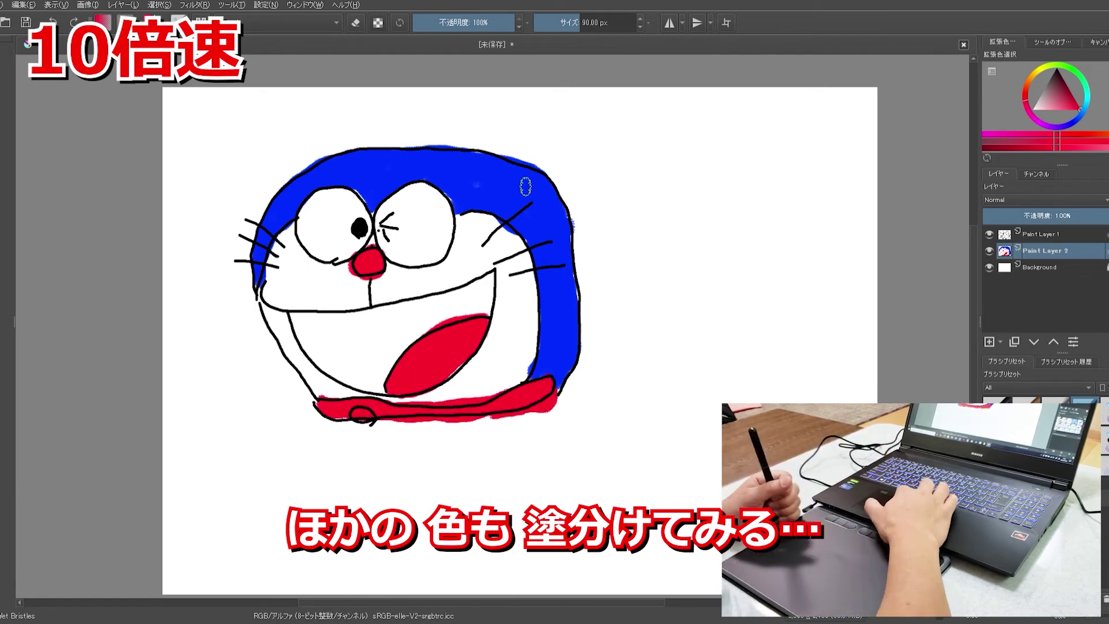
Paint the collar bell yellow and the inside of the mouth around the tongue orange.
{"action": "left_click", "coordinate": [1040, 68]}
{"action": "left_click_drag", "start_coordinate": [365, 415], "coordinate": [352, 424]}
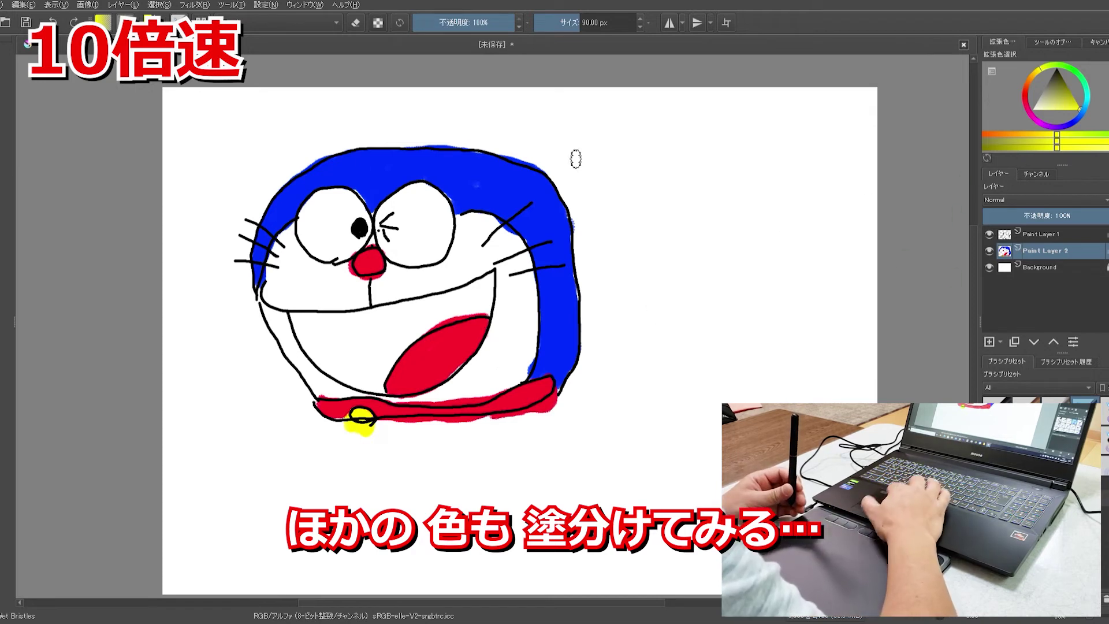
{"action": "left_click", "coordinate": [1032, 76]}
{"action": "left_click", "coordinate": [1077, 104]}
{"action": "mouse_move", "coordinate": [291, 318]}
{"action": "left_mouse_down"}
{"action": "mouse_move", "coordinate": [320, 325]}
{"action": "mouse_move", "coordinate": [484, 302]}
{"action": "mouse_move", "coordinate": [433, 322]}
{"action": "mouse_move", "coordinate": [389, 359]}
{"action": "mouse_move", "coordinate": [382, 386]}
{"action": "mouse_move", "coordinate": [297, 326]}
{"action": "mouse_move", "coordinate": [315, 334]}
{"action": "mouse_move", "coordinate": [440, 307]}
{"action": "mouse_move", "coordinate": [340, 360]}
{"action": "mouse_move", "coordinate": [337, 346]}
{"action": "mouse_move", "coordinate": [364, 333]}
{"action": "left_mouse_up"}
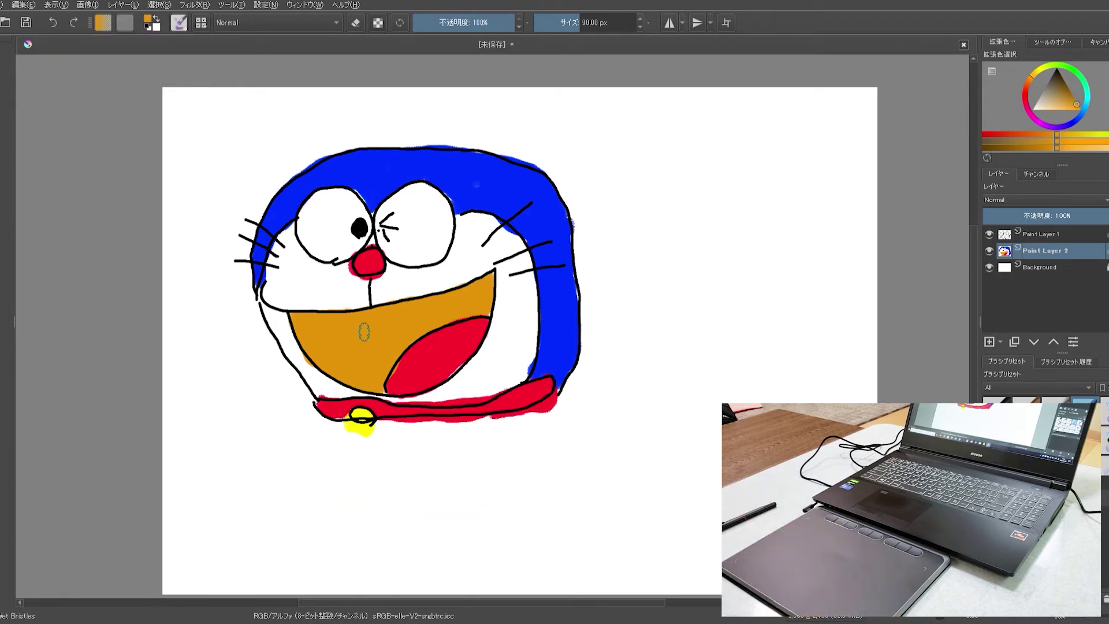